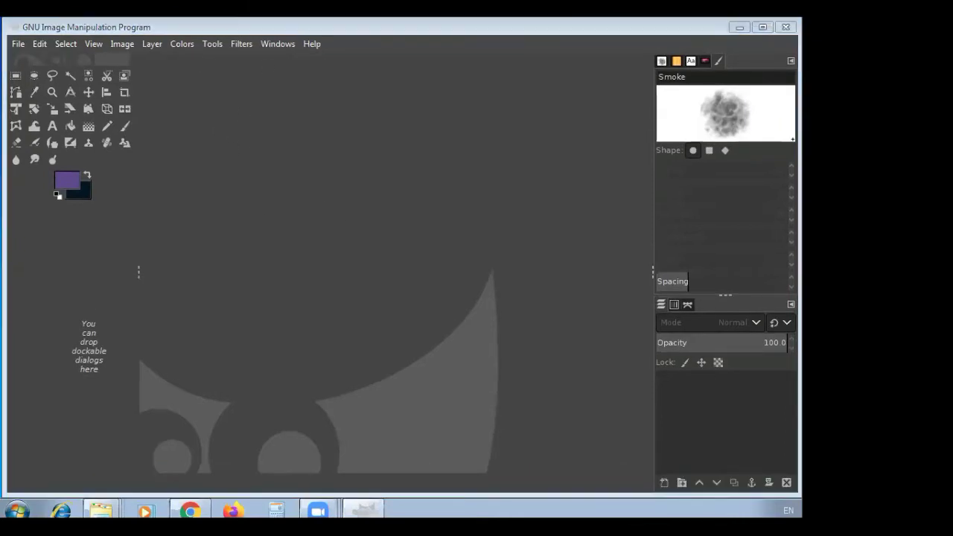
Examine the available file, edit, selection, view, image, layer, color, tool, window and help commands.
{"action": "left_click", "coordinate": [37, 27]}
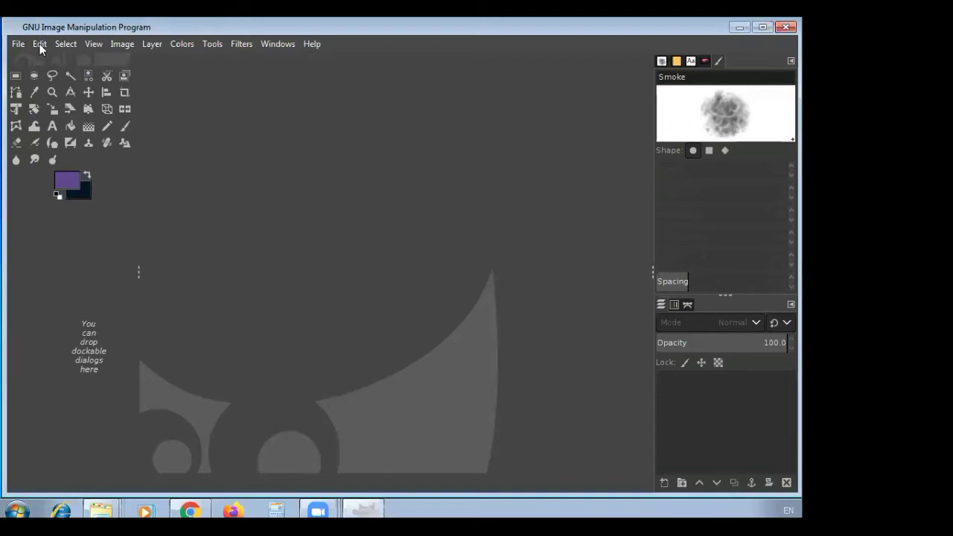
{"action": "left_click", "coordinate": [18, 46]}
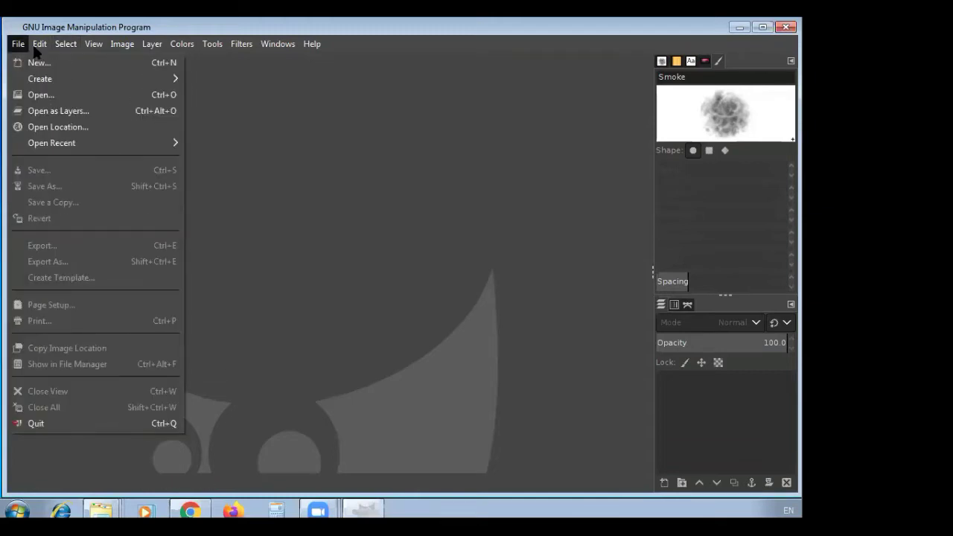
{"action": "mouse_move", "coordinate": [37, 46]}
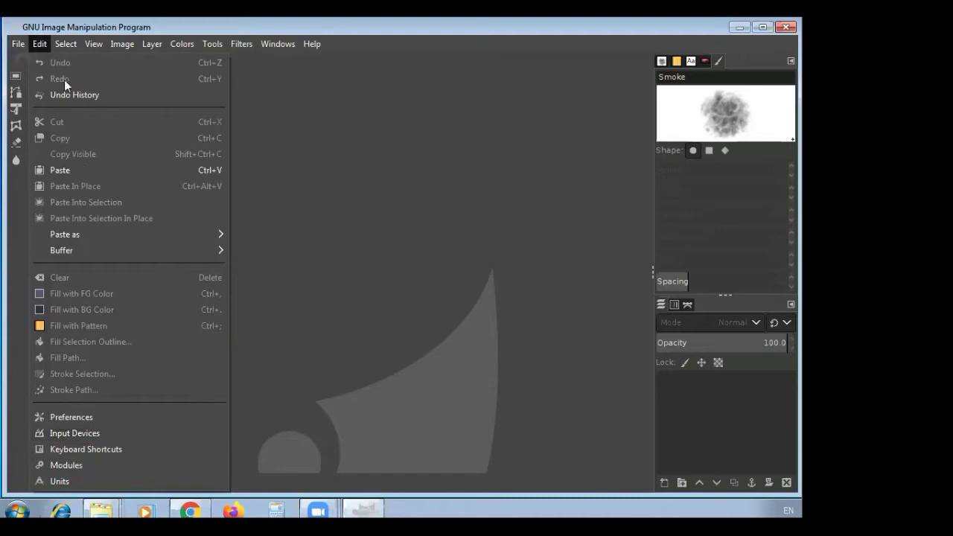
{"action": "left_click", "coordinate": [63, 45]}
{"action": "left_click", "coordinate": [63, 45]}
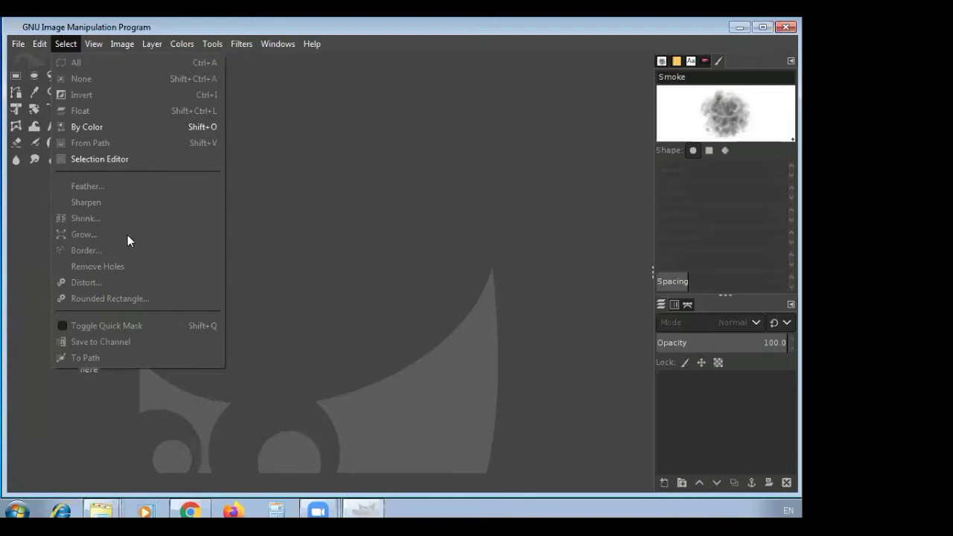
{"action": "mouse_move", "coordinate": [92, 46]}
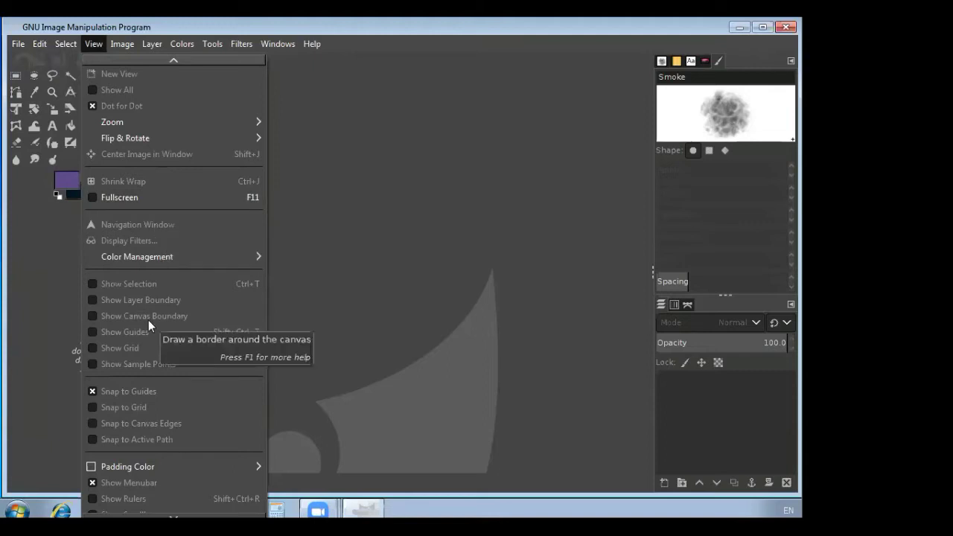
{"action": "mouse_move", "coordinate": [147, 45]}
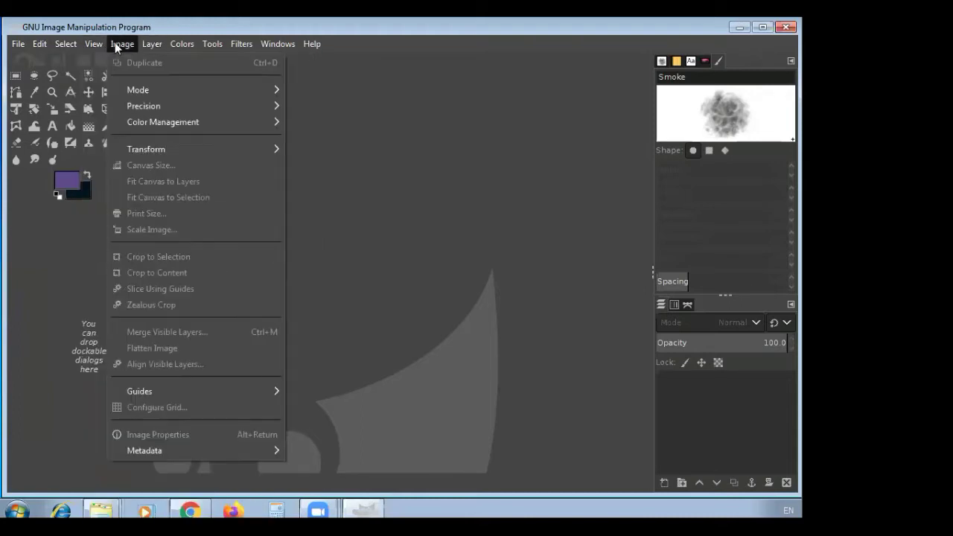
{"action": "mouse_move", "coordinate": [136, 94]}
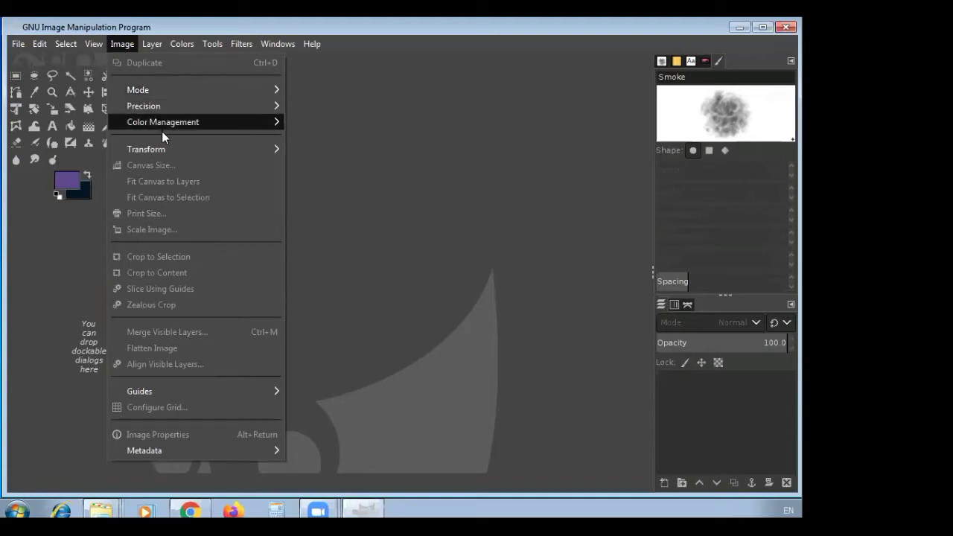
{"action": "mouse_move", "coordinate": [169, 119]}
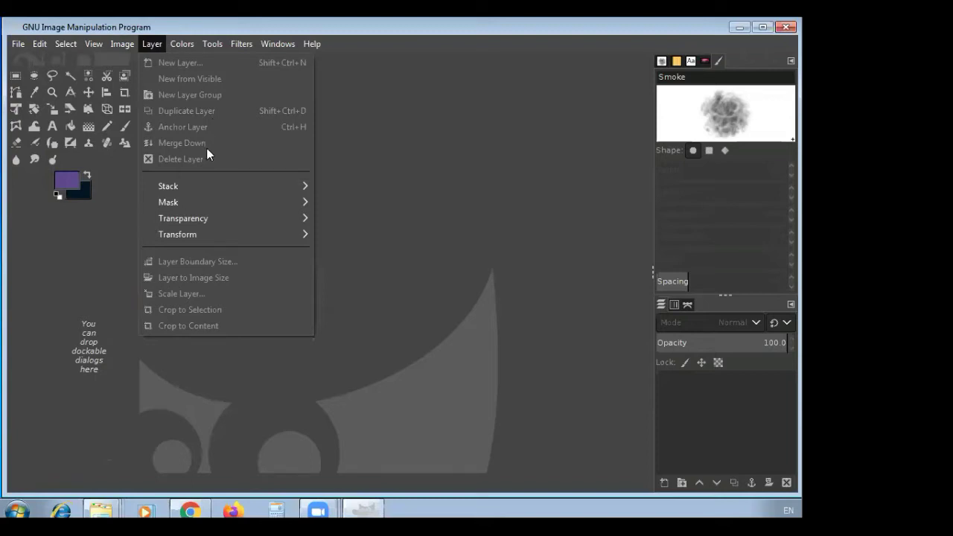
{"action": "mouse_move", "coordinate": [186, 50]}
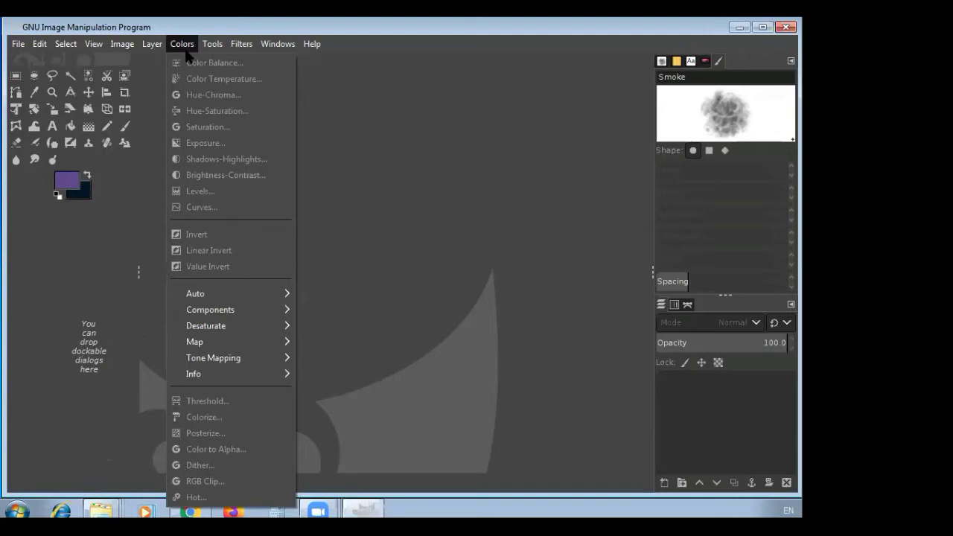
{"action": "mouse_move", "coordinate": [220, 48]}
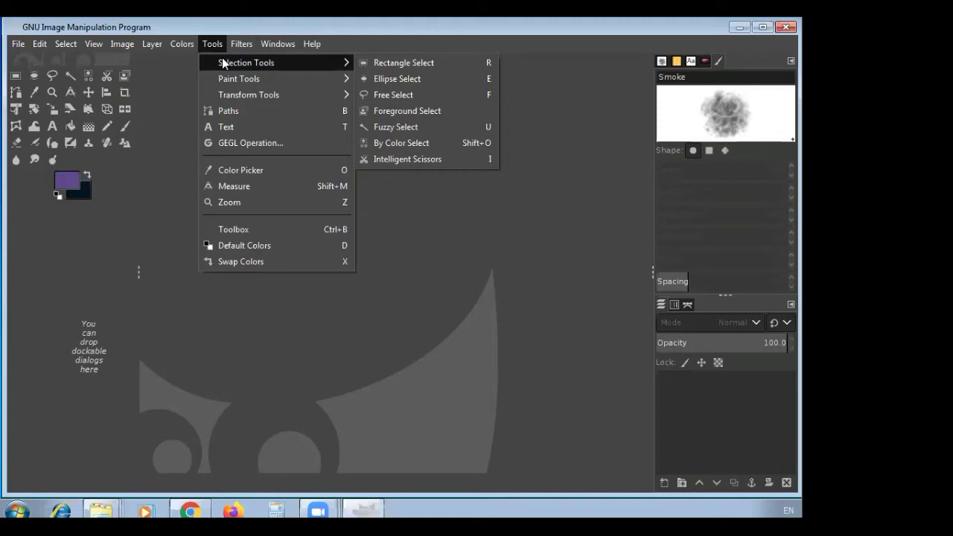
{"action": "mouse_move", "coordinate": [260, 80]}
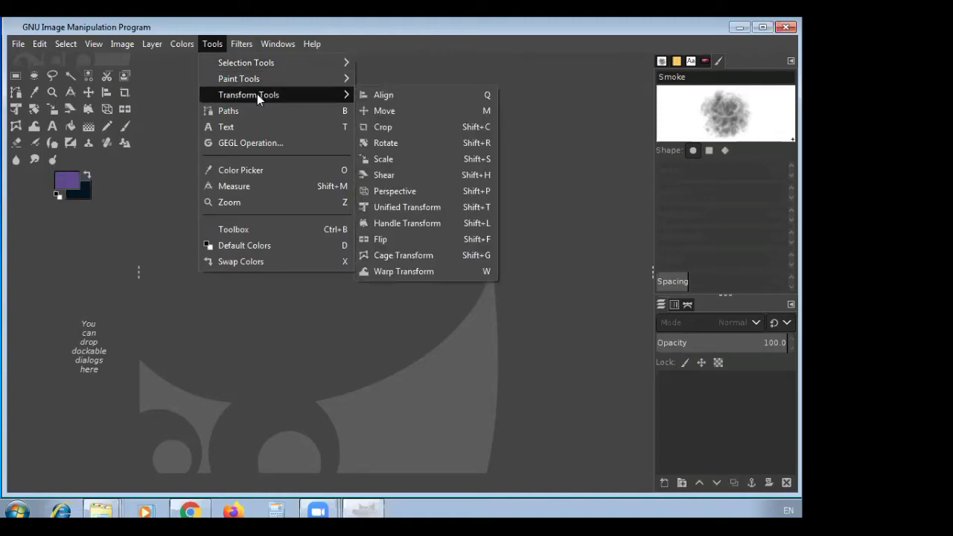
{"action": "mouse_move", "coordinate": [250, 45]}
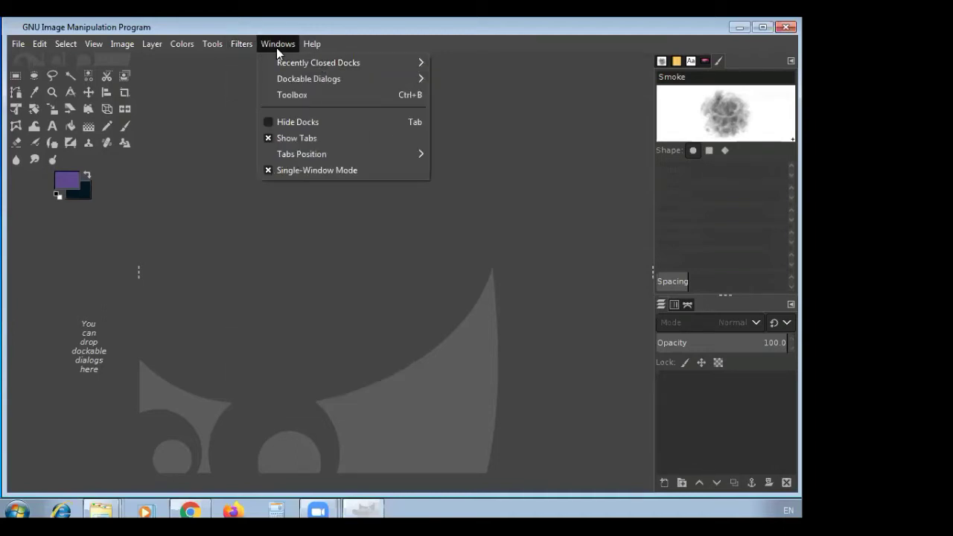
{"action": "mouse_move", "coordinate": [276, 66]}
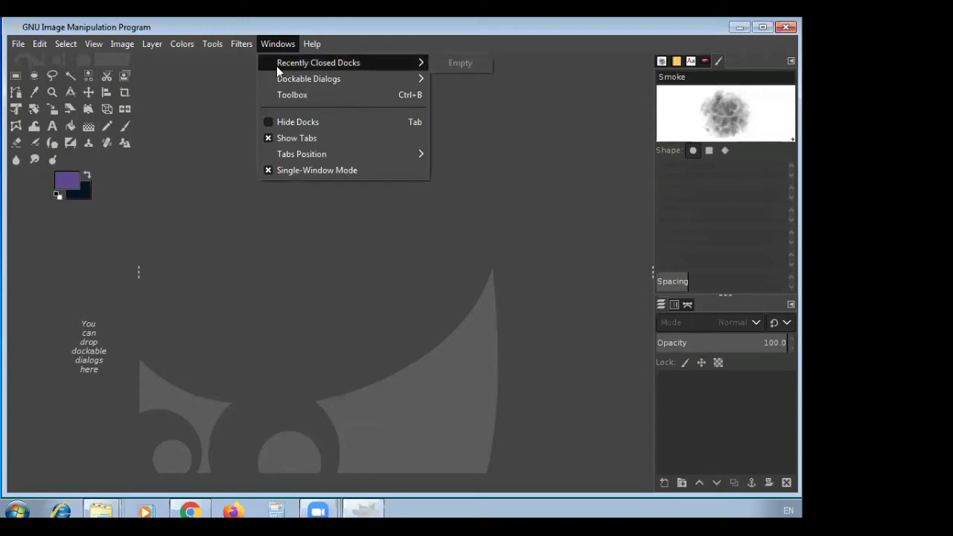
{"action": "mouse_move", "coordinate": [292, 80]}
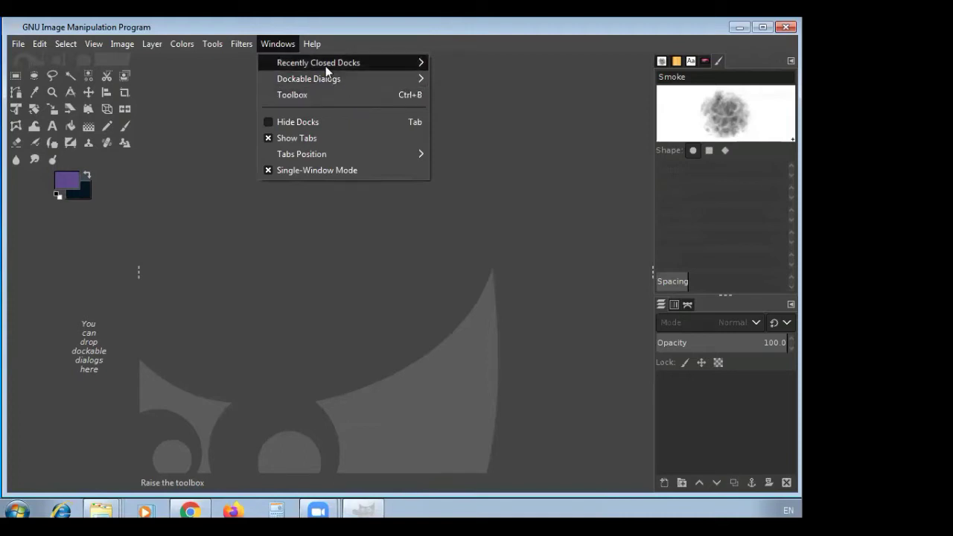
{"action": "mouse_move", "coordinate": [313, 48]}
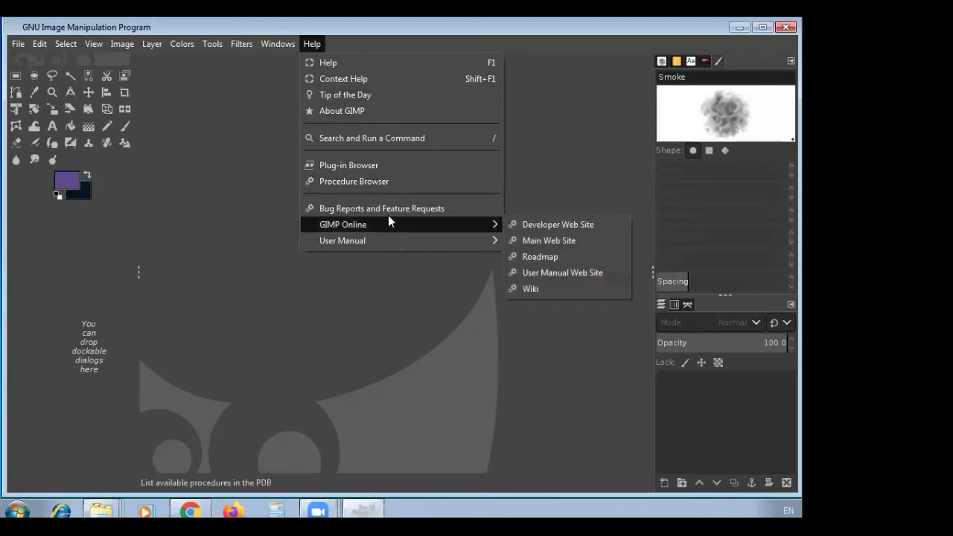
{"action": "mouse_move", "coordinate": [386, 226]}
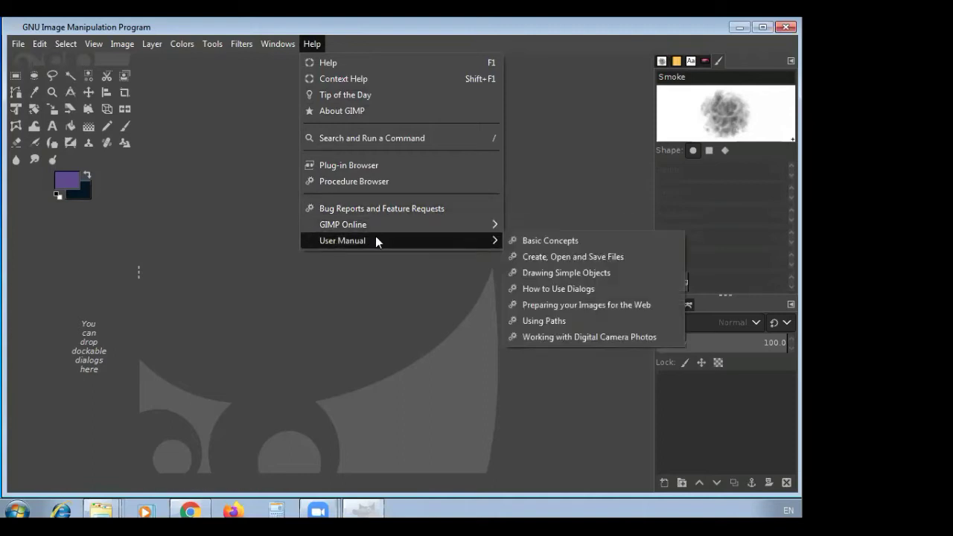
{"action": "left_click", "coordinate": [202, 280]}
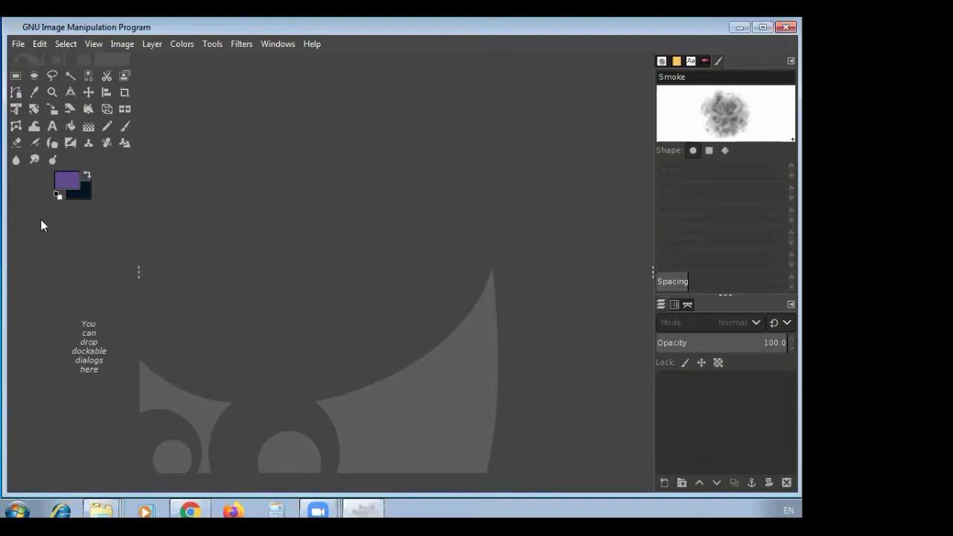
Start a new image and choose the A4 (300 ppi) template for it.
{"action": "left_click", "coordinate": [18, 46]}
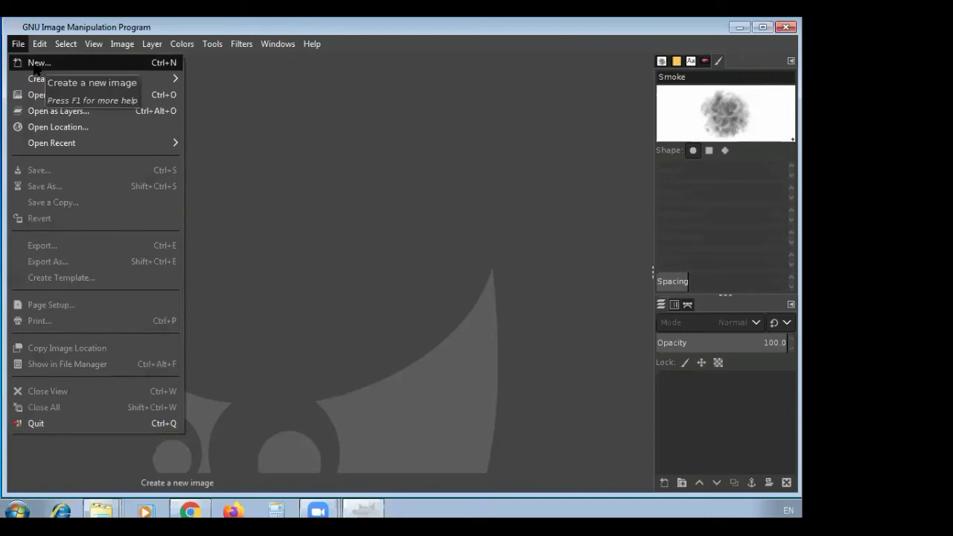
{"action": "left_click", "coordinate": [35, 65]}
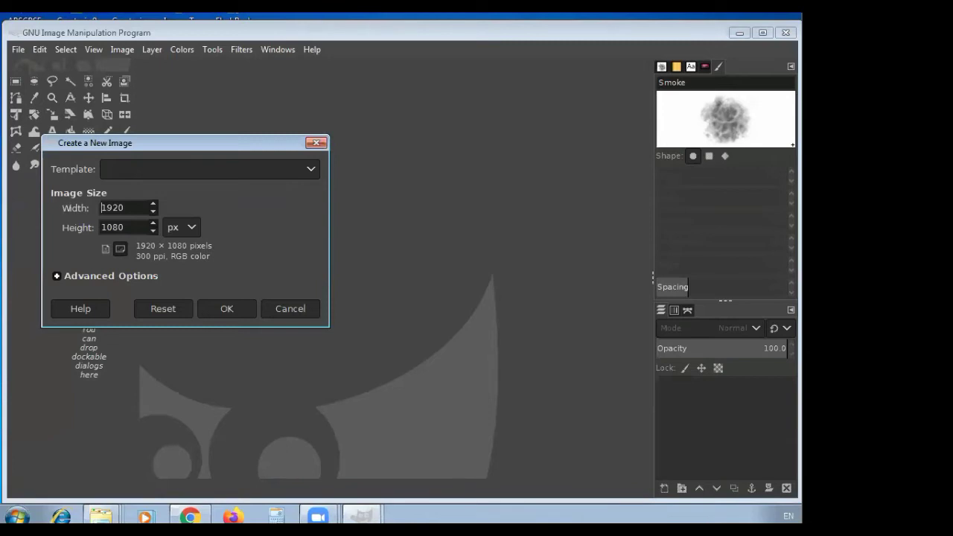
{"action": "left_click_drag", "start_coordinate": [216, 144], "coordinate": [329, 150]}
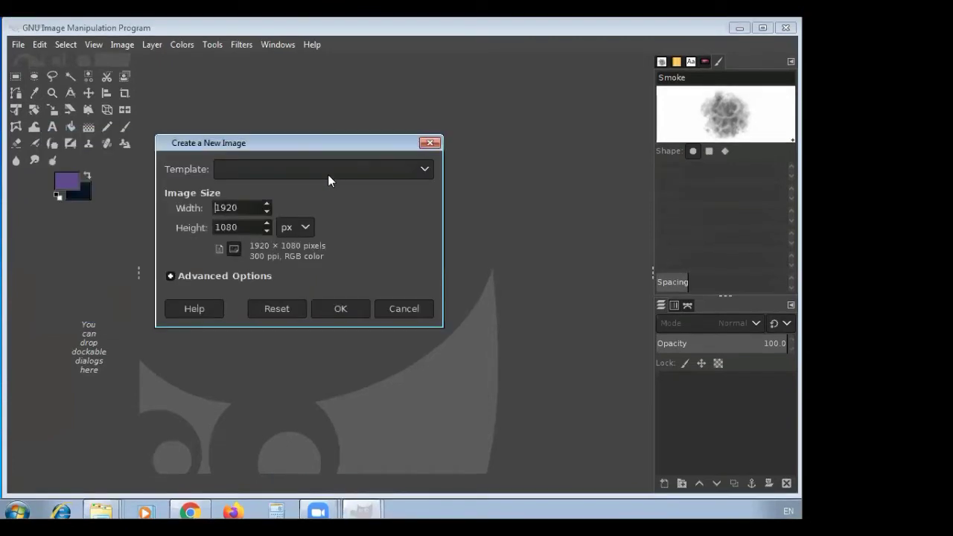
{"action": "left_click", "coordinate": [328, 174]}
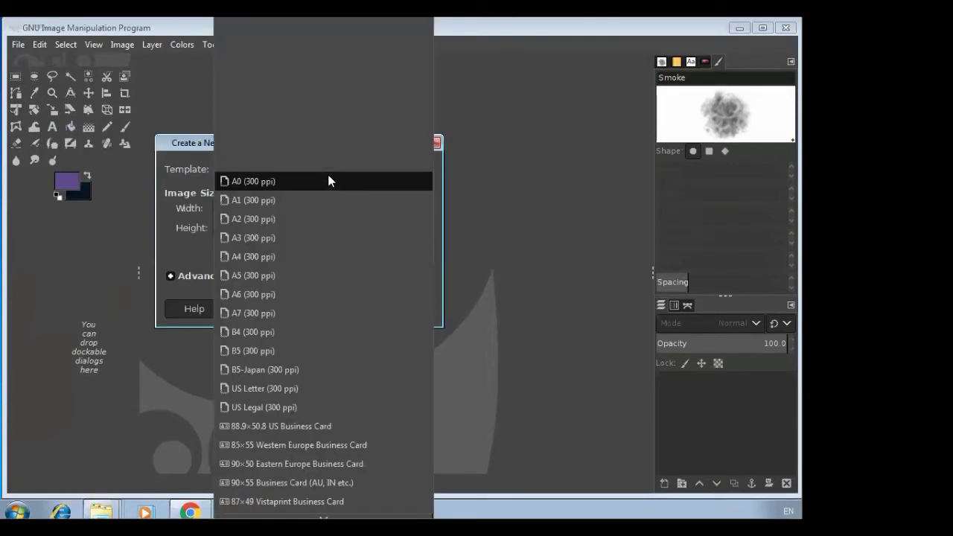
{"action": "left_click", "coordinate": [289, 259]}
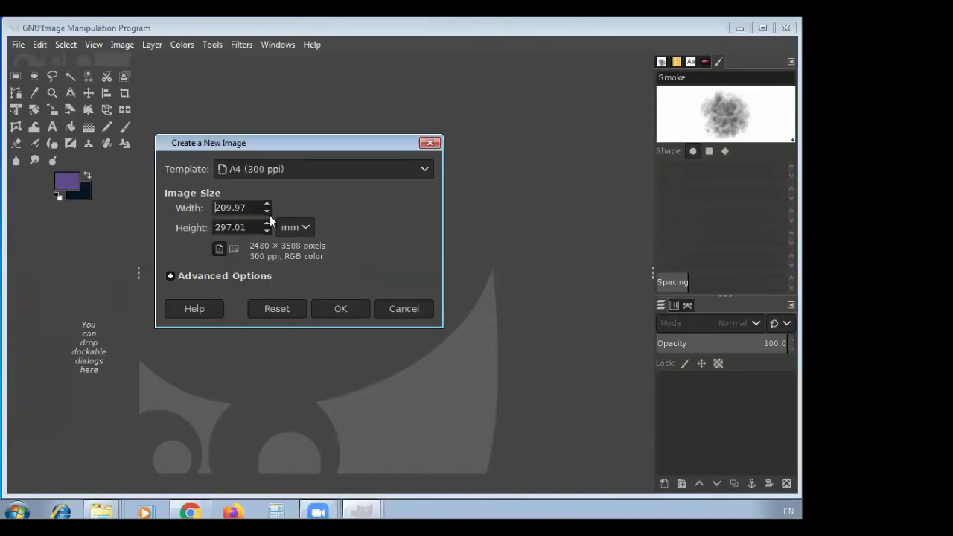
Set the new image's size unit to pixels and create the image.
{"action": "left_click", "coordinate": [307, 227]}
{"action": "left_click", "coordinate": [306, 195]}
{"action": "left_click", "coordinate": [304, 228]}
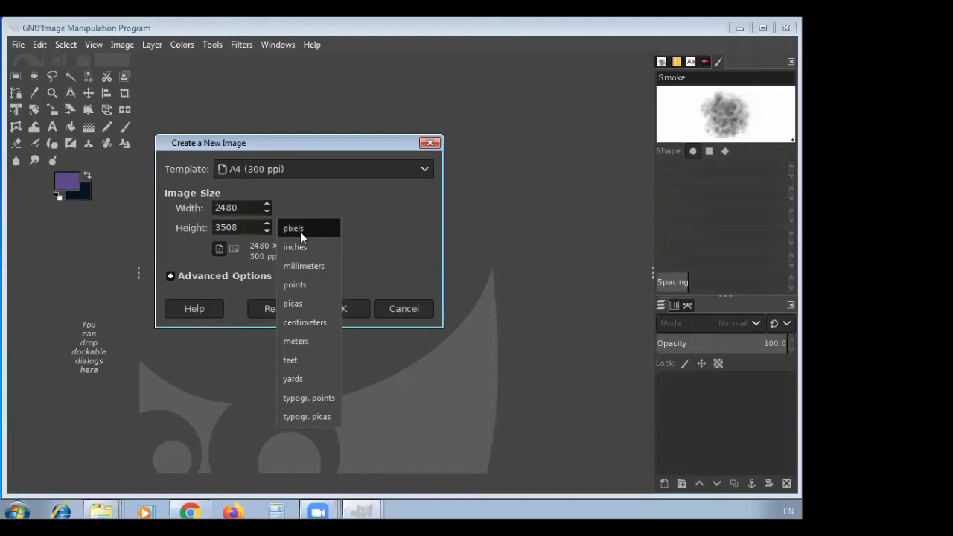
{"action": "left_click", "coordinate": [300, 232]}
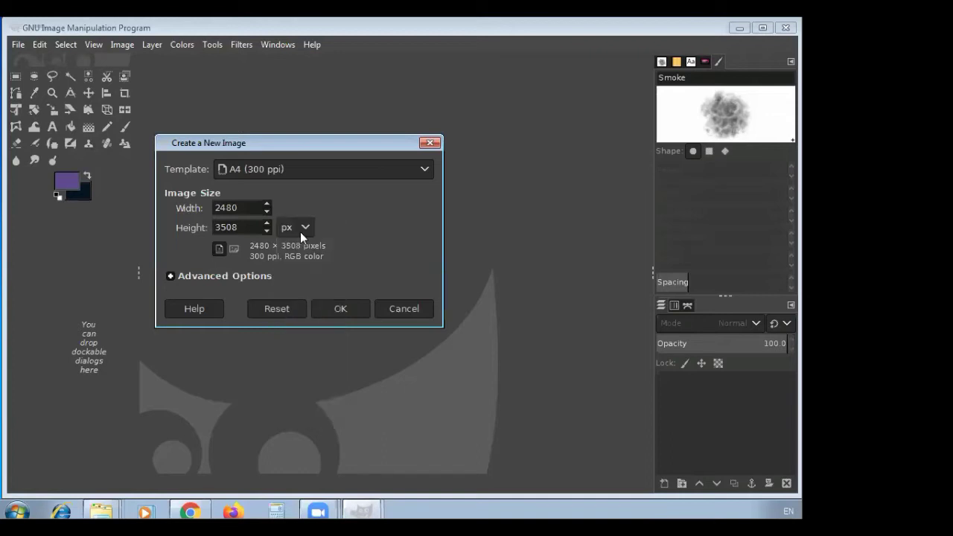
{"action": "left_click", "coordinate": [339, 309]}
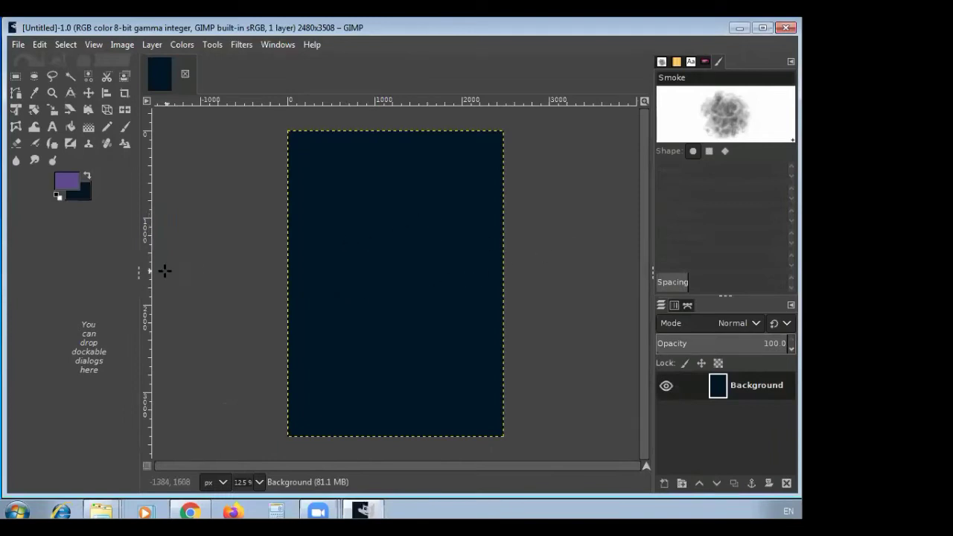
Change the background color to white (ffffff).
{"action": "left_click", "coordinate": [83, 195]}
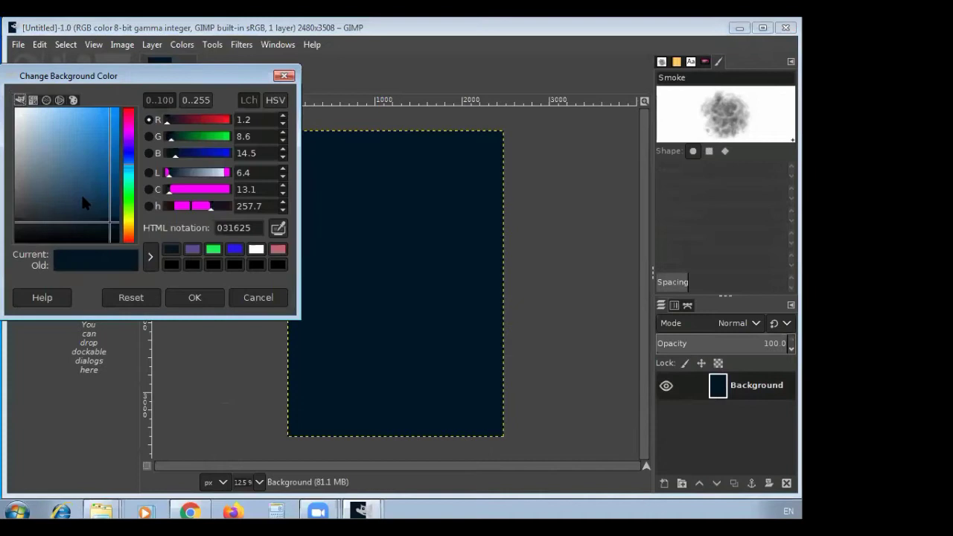
{"action": "left_click", "coordinate": [34, 116]}
{"action": "left_click_drag", "start_coordinate": [32, 119], "coordinate": [16, 112]}
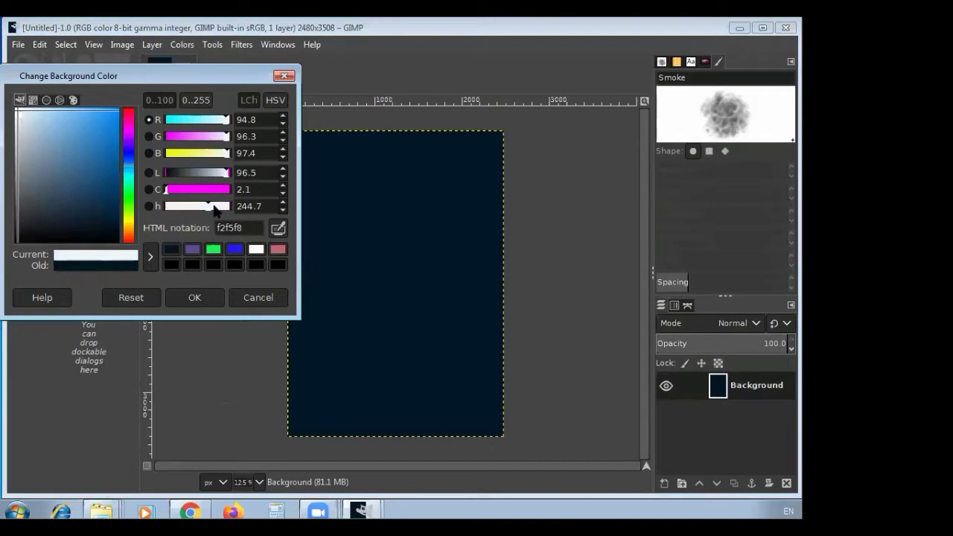
{"action": "left_click", "coordinate": [214, 206]}
{"action": "left_click", "coordinate": [256, 251]}
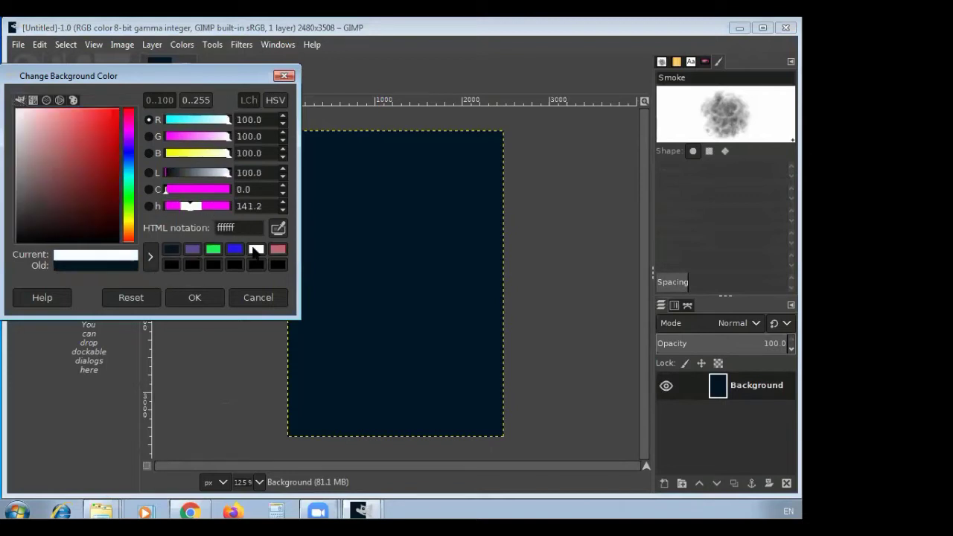
{"action": "left_click", "coordinate": [195, 297]}
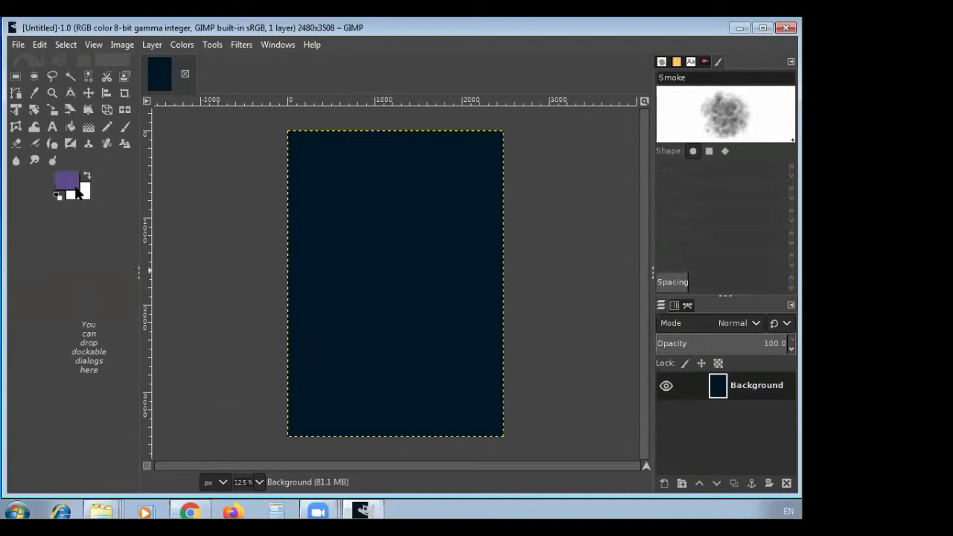
Set the foreground color to white and fill the whole canvas with it using Bucket Fill.
{"action": "left_click", "coordinate": [75, 187]}
{"action": "left_click", "coordinate": [257, 251]}
{"action": "left_click", "coordinate": [196, 298]}
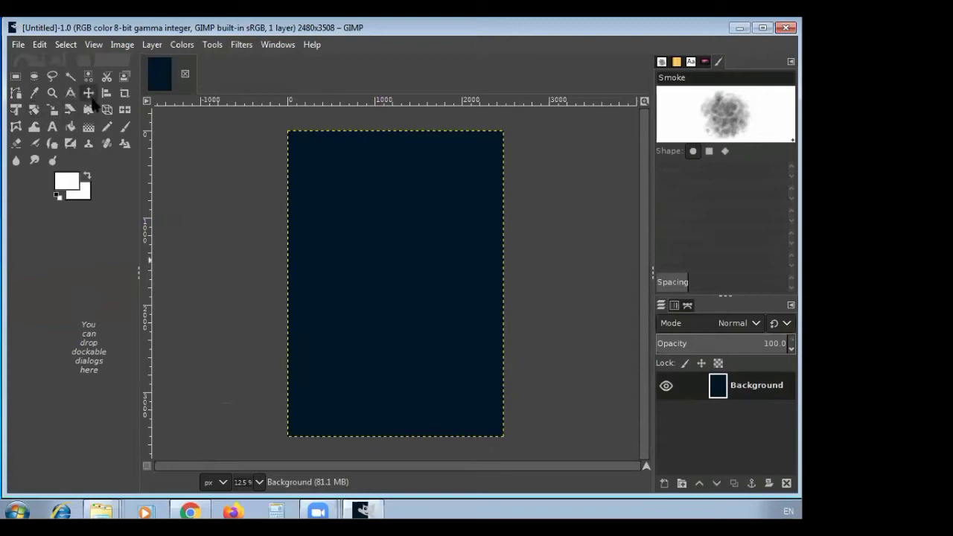
{"action": "left_click", "coordinate": [70, 127]}
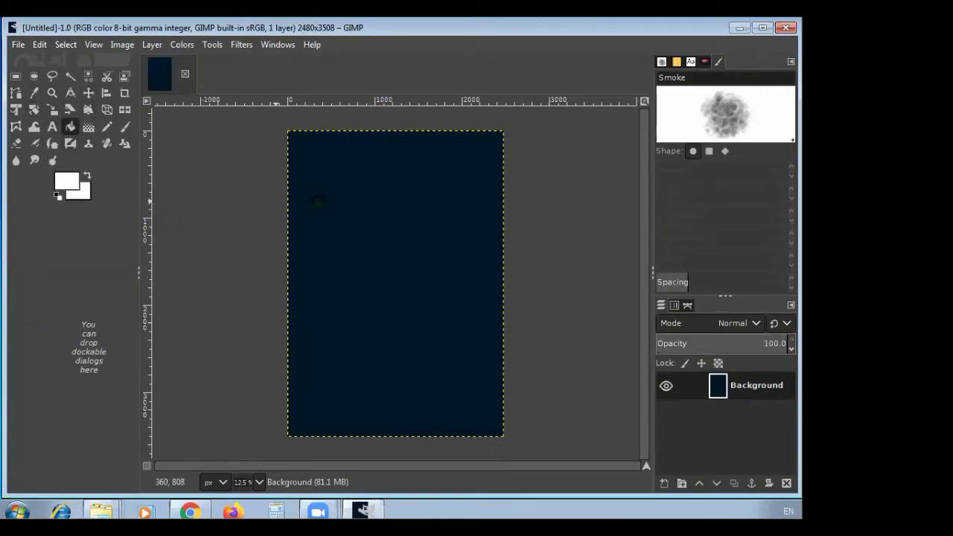
{"action": "left_click", "coordinate": [316, 201]}
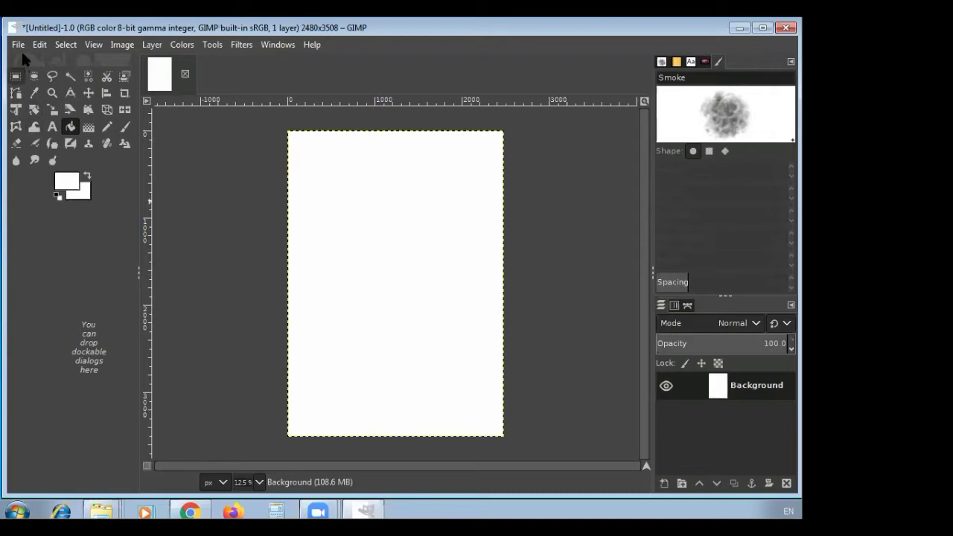
Activate the Ellipse Select tool and display the list of available brushes.
{"action": "left_click", "coordinate": [15, 77]}
{"action": "left_click", "coordinate": [34, 76]}
{"action": "left_click", "coordinate": [662, 61]}
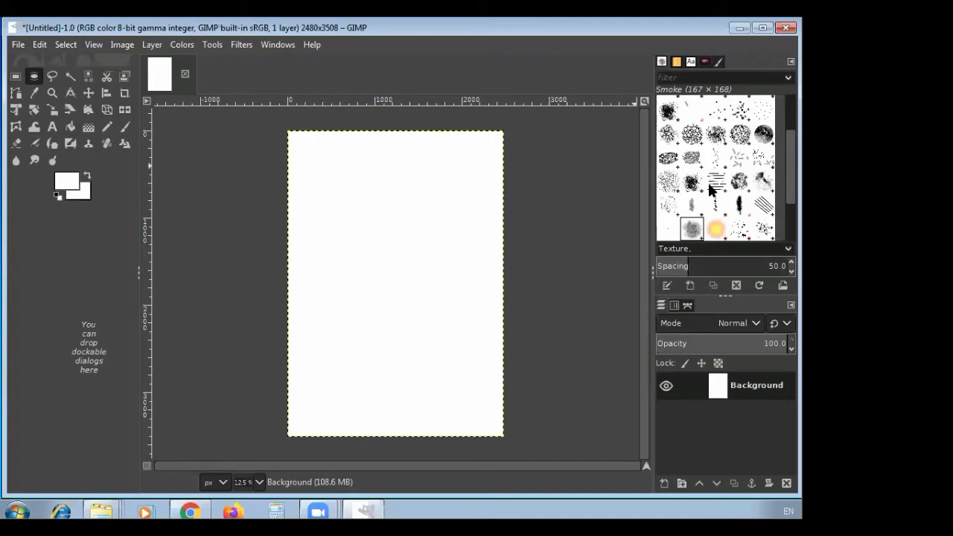
{"action": "left_click", "coordinate": [670, 485]}
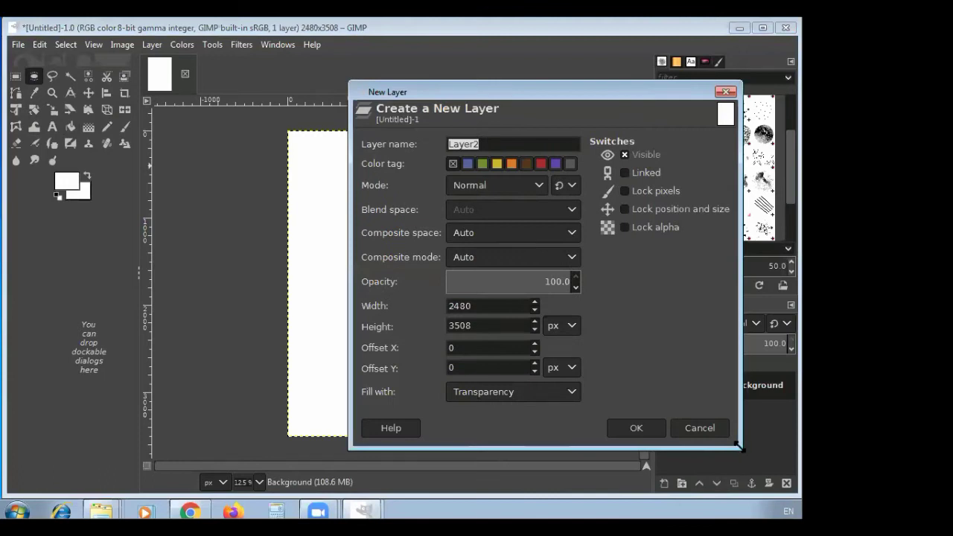
{"action": "left_click_drag", "start_coordinate": [596, 95], "coordinate": [434, 74]}
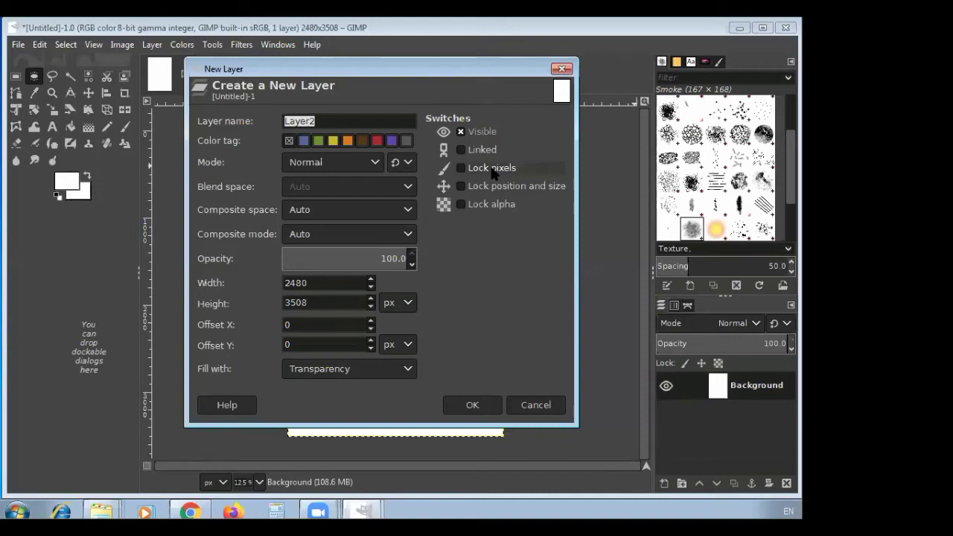
{"action": "left_click", "coordinate": [533, 405]}
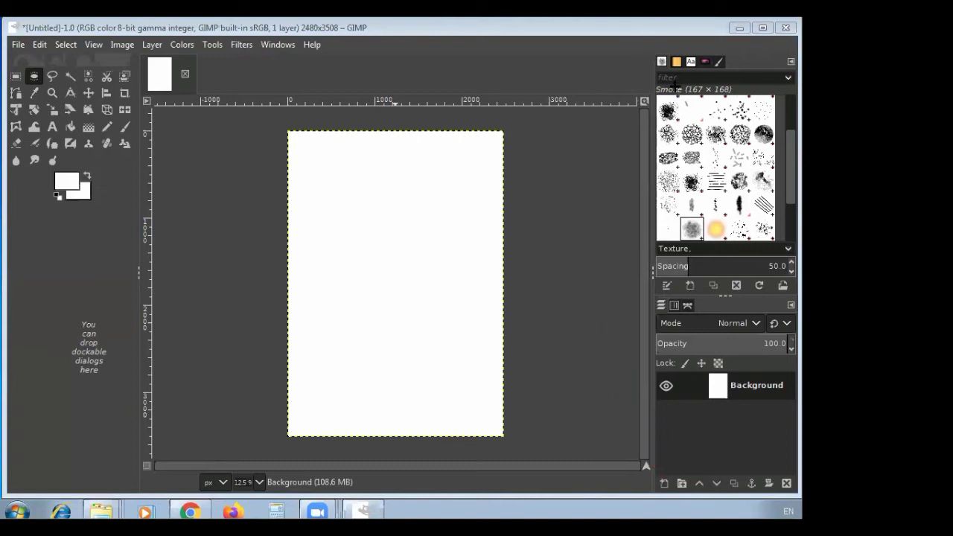
Start a new layer for the image and move its settings dialog toward the upper part of the canvas.
{"action": "left_click", "coordinate": [666, 483]}
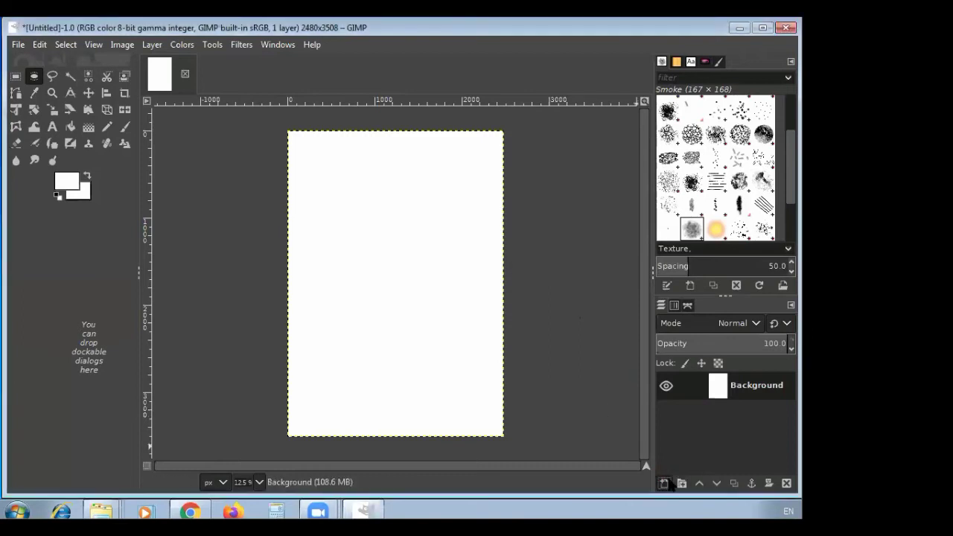
{"action": "left_click_drag", "start_coordinate": [660, 142], "coordinate": [456, 73]}
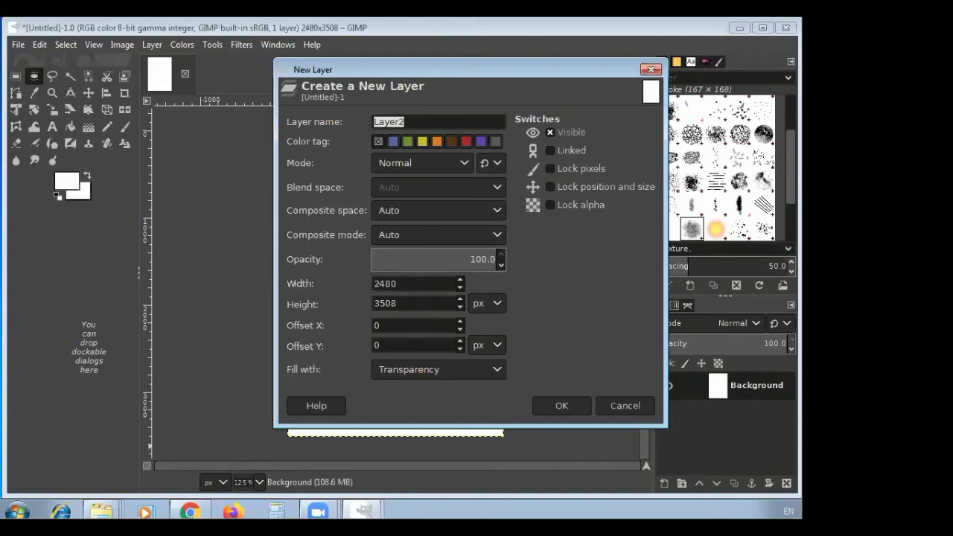
Switch to Chrome, restore its window to a smaller size, dismiss the list of downloaded files and widen the window.
{"action": "left_click", "coordinate": [190, 511]}
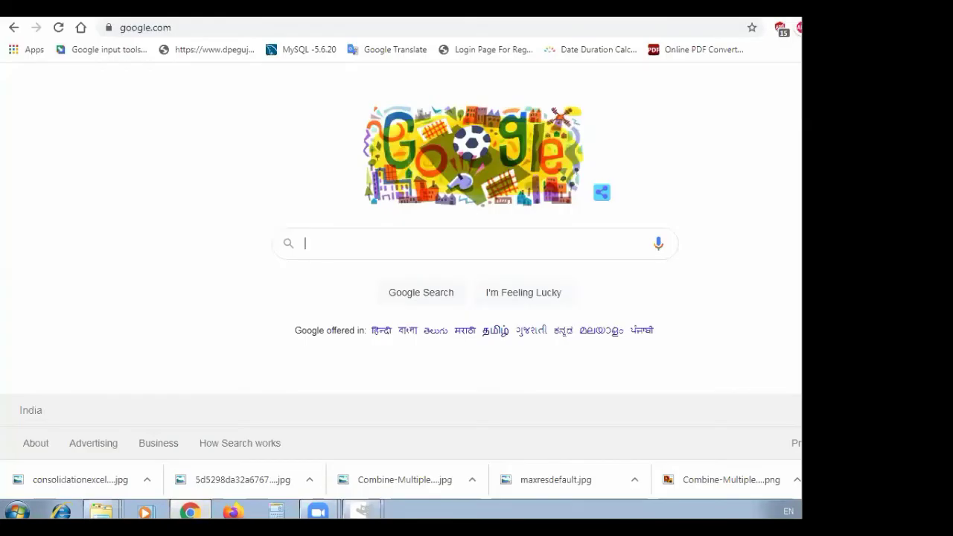
{"action": "key", "text": "super+Down"}
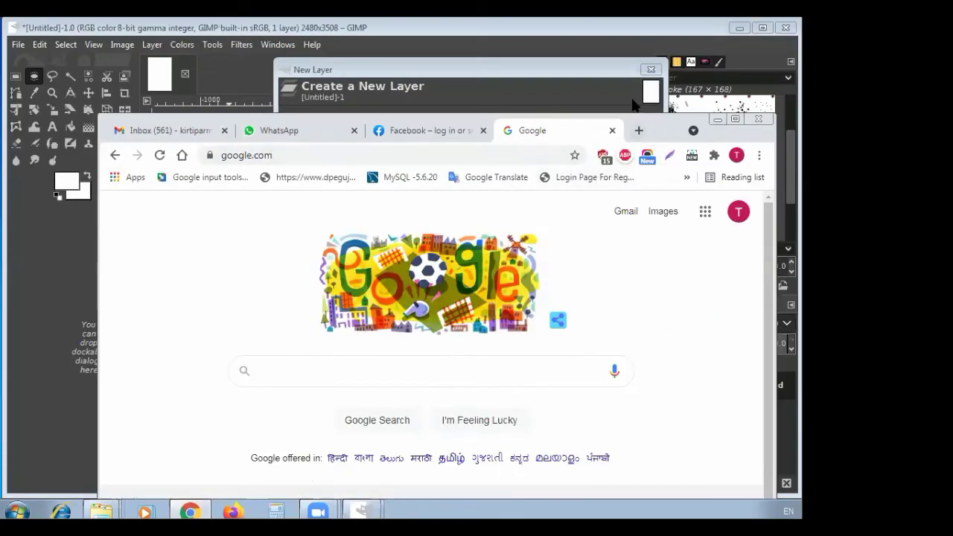
{"action": "left_click_drag", "start_coordinate": [634, 118], "coordinate": [552, 27]}
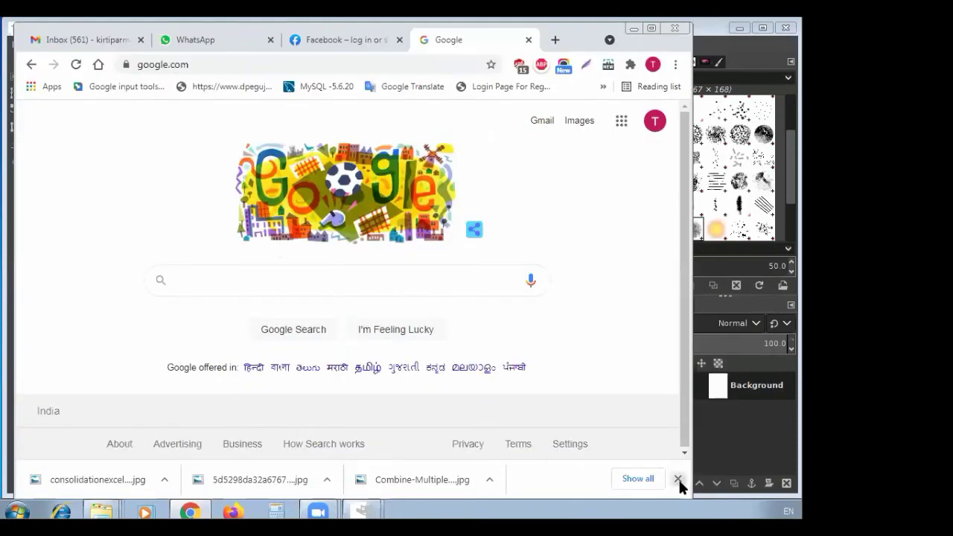
{"action": "left_click", "coordinate": [680, 481]}
{"action": "left_click_drag", "start_coordinate": [691, 469], "coordinate": [783, 466]}
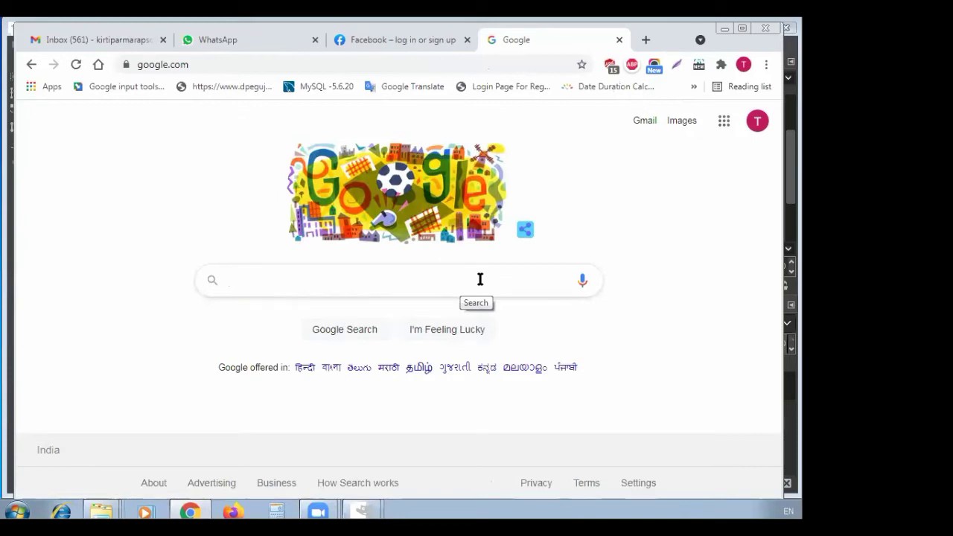
Search Google for "frame images" and show the image results.
{"action": "type", "text": "fra"}
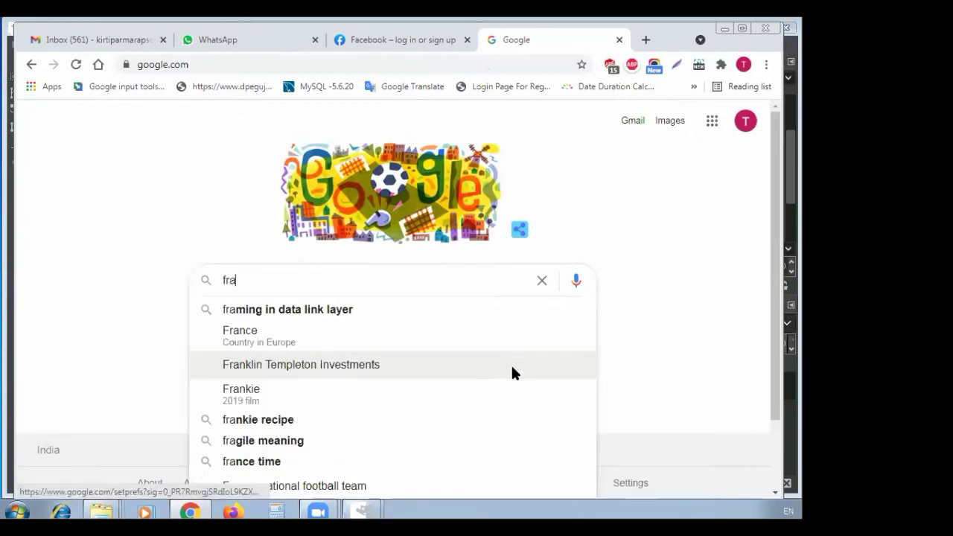
{"action": "type", "text": "me images"}
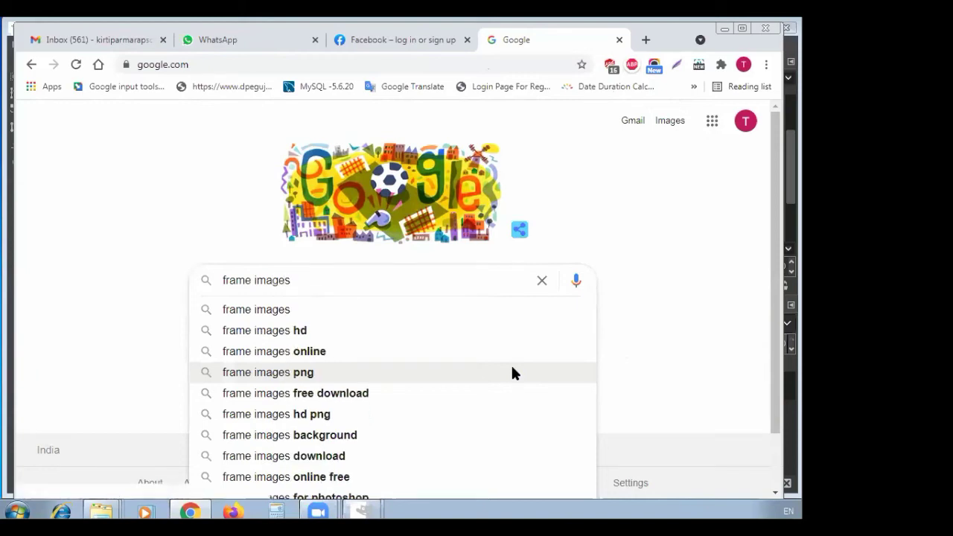
{"action": "key", "text": "Return"}
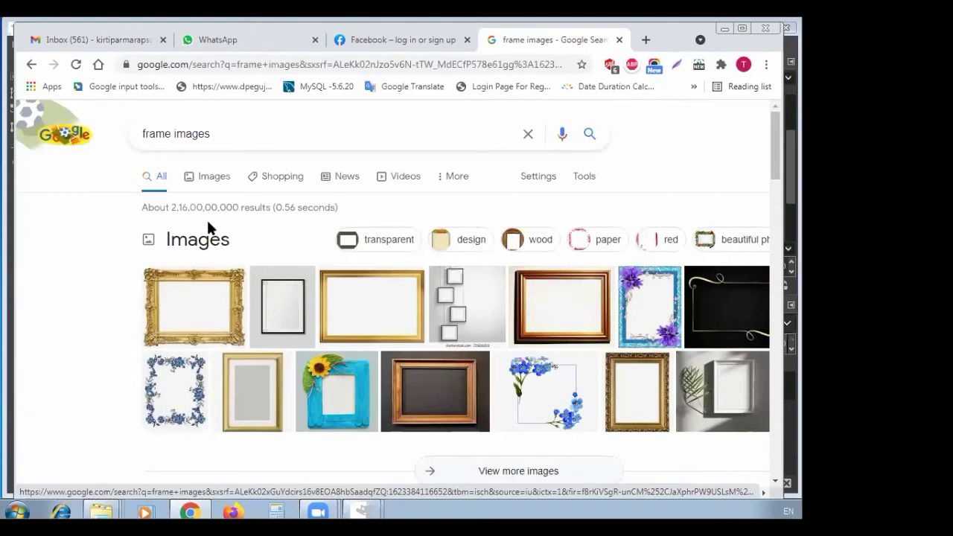
{"action": "left_click", "coordinate": [219, 179]}
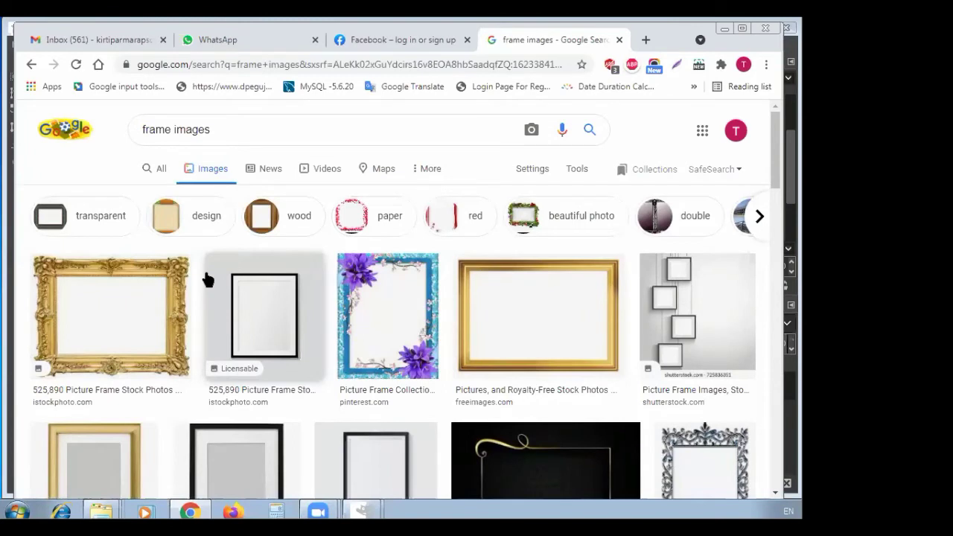
{"action": "scroll", "coordinate": [208, 280], "scroll_direction": "down", "scroll_amount": 3}
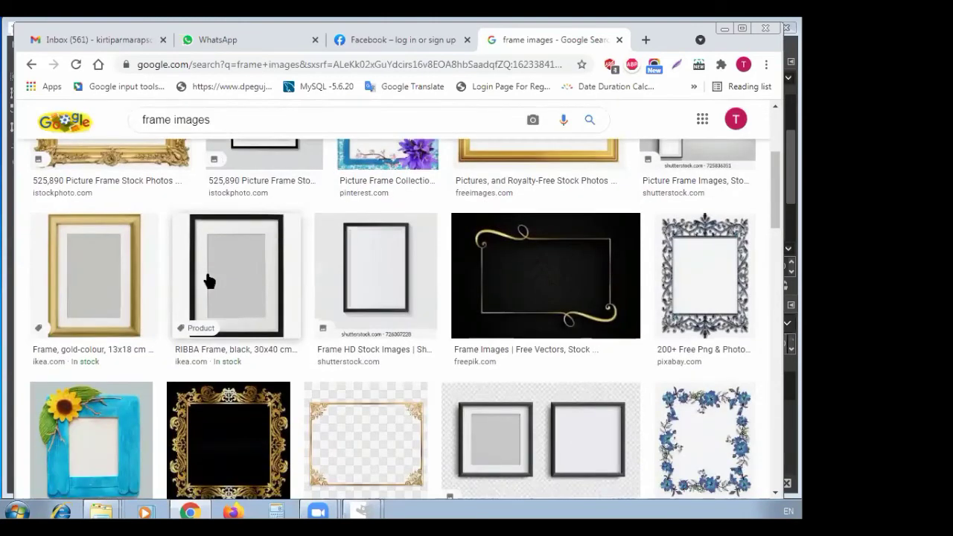
{"action": "scroll", "coordinate": [208, 280], "scroll_direction": "down", "scroll_amount": 5}
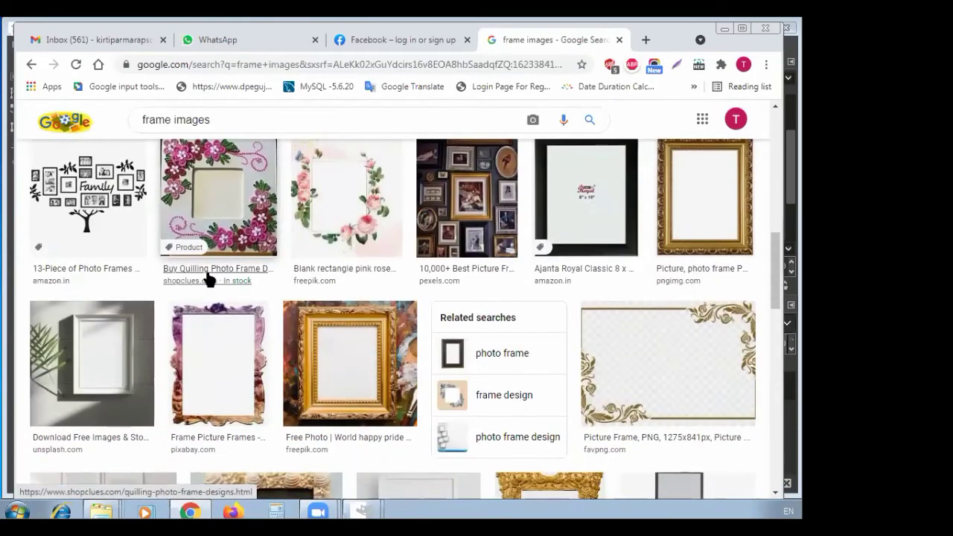
{"action": "scroll", "coordinate": [208, 280], "scroll_direction": "down", "scroll_amount": 9}
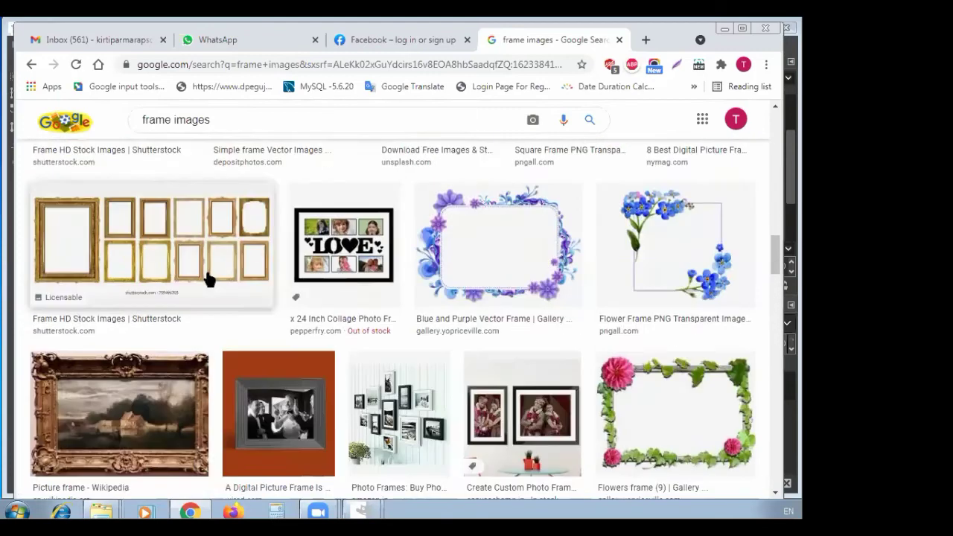
{"action": "scroll", "coordinate": [208, 280], "scroll_direction": "down", "scroll_amount": 8}
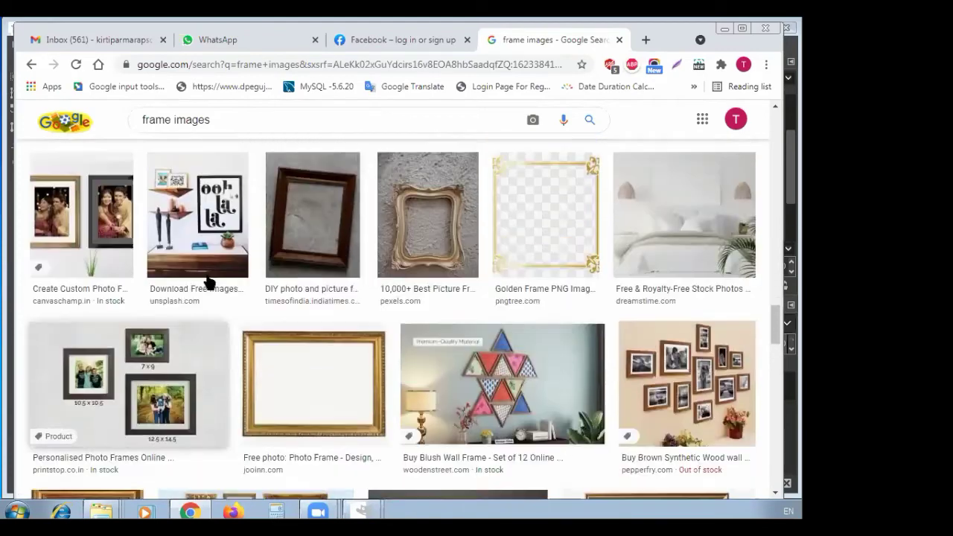
{"action": "scroll", "coordinate": [208, 282], "scroll_direction": "down", "scroll_amount": 8}
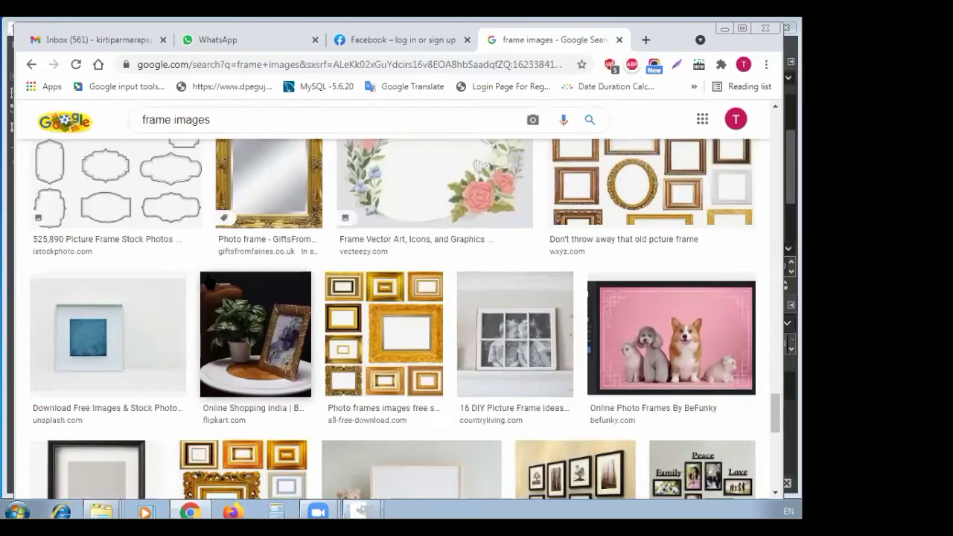
{"action": "scroll", "coordinate": [208, 277], "scroll_direction": "down", "scroll_amount": 8}
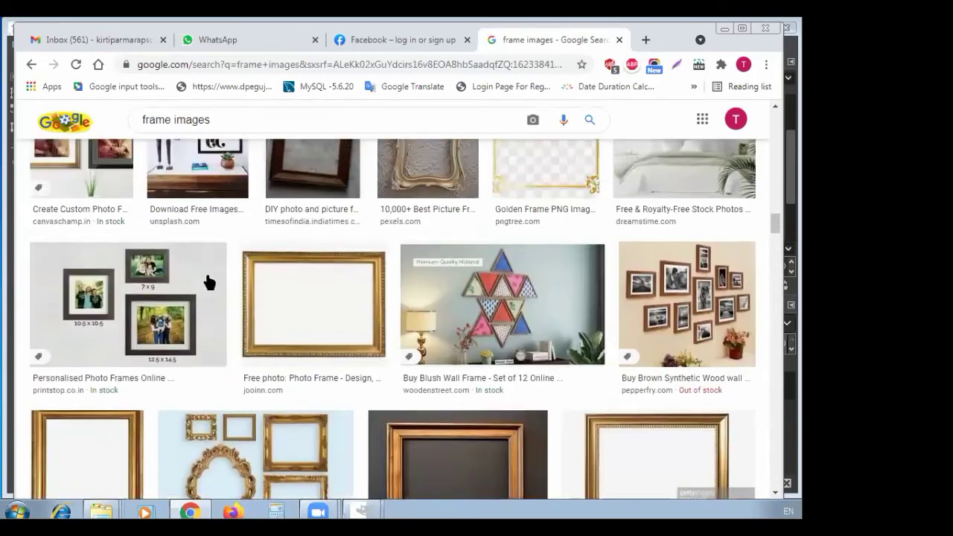
{"action": "scroll", "coordinate": [209, 282], "scroll_direction": "up", "scroll_amount": 15}
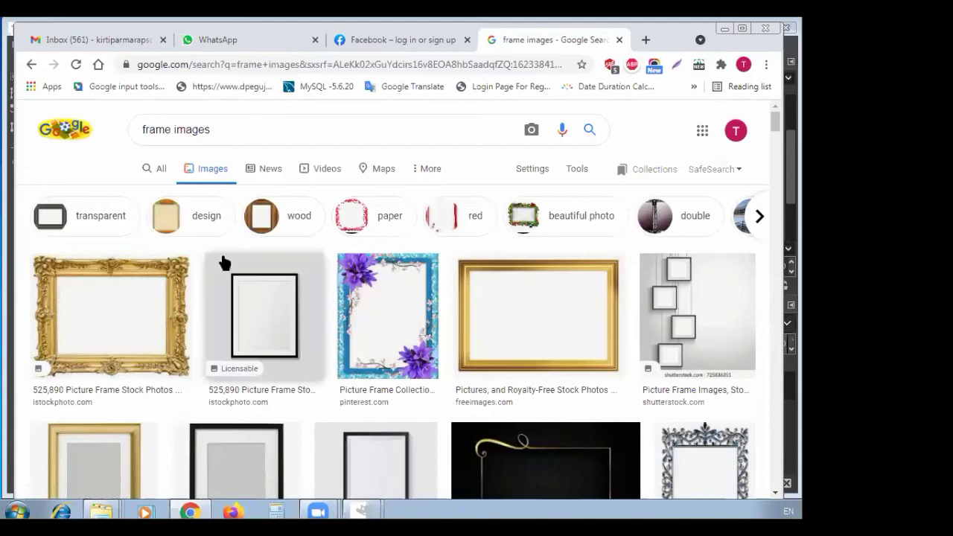
{"action": "left_click", "coordinate": [112, 303]}
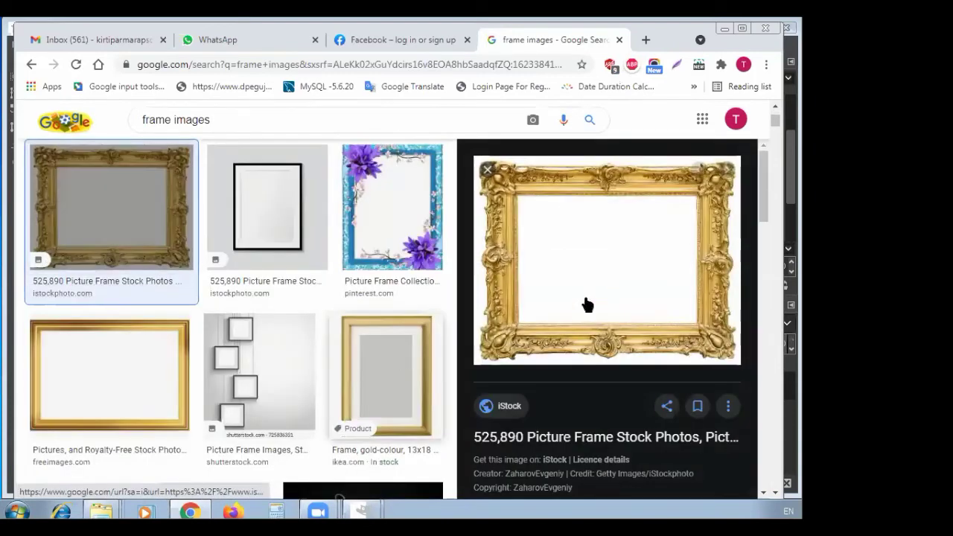
{"action": "right_click", "coordinate": [583, 235]}
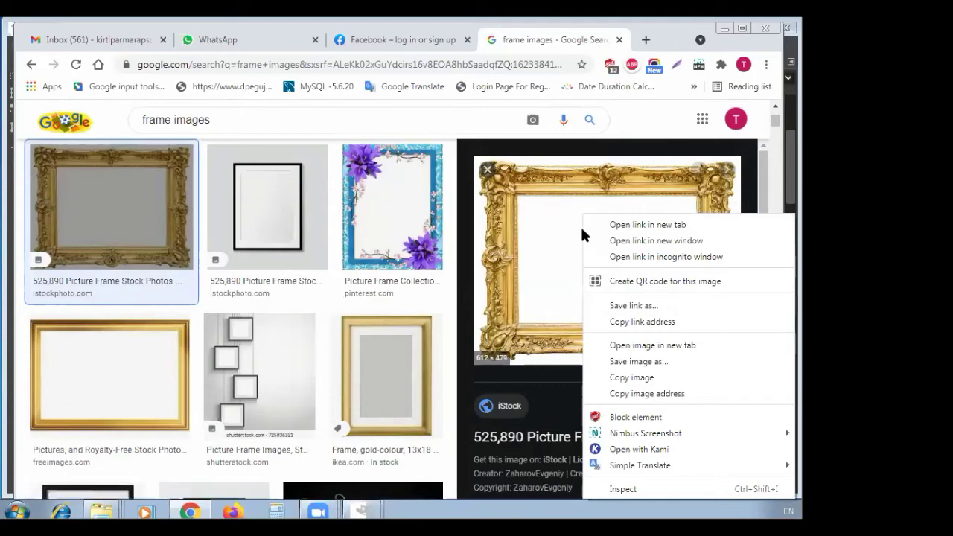
{"action": "left_click", "coordinate": [602, 361]}
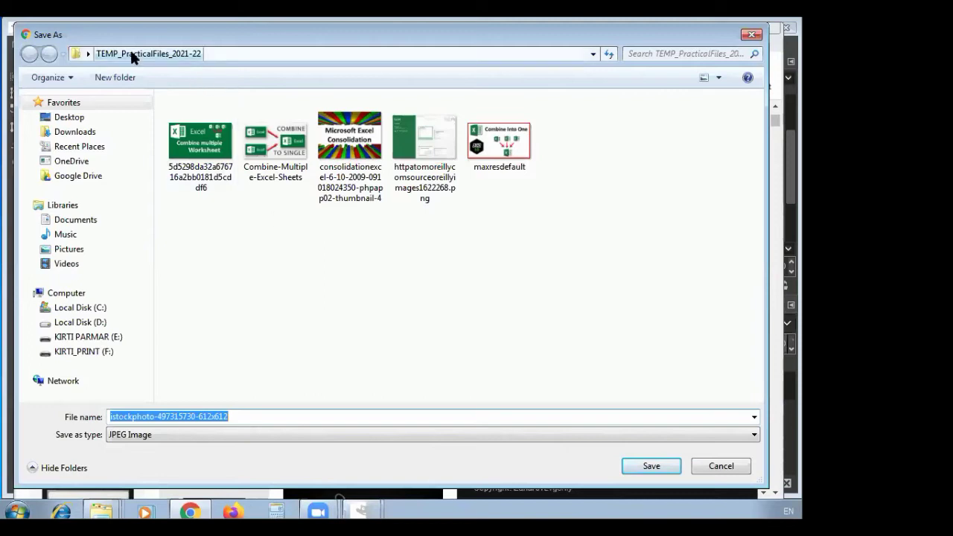
{"action": "left_click", "coordinate": [650, 468]}
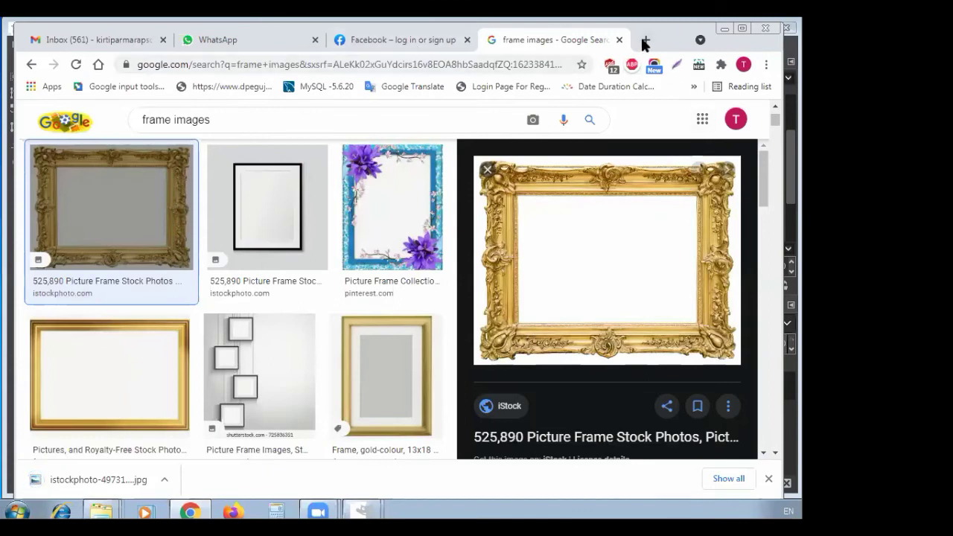
Return to GIMP and create the transparent layer Layer2 at 2480 × 3508 px.
{"action": "left_click", "coordinate": [645, 41]}
{"action": "left_click", "coordinate": [725, 27]}
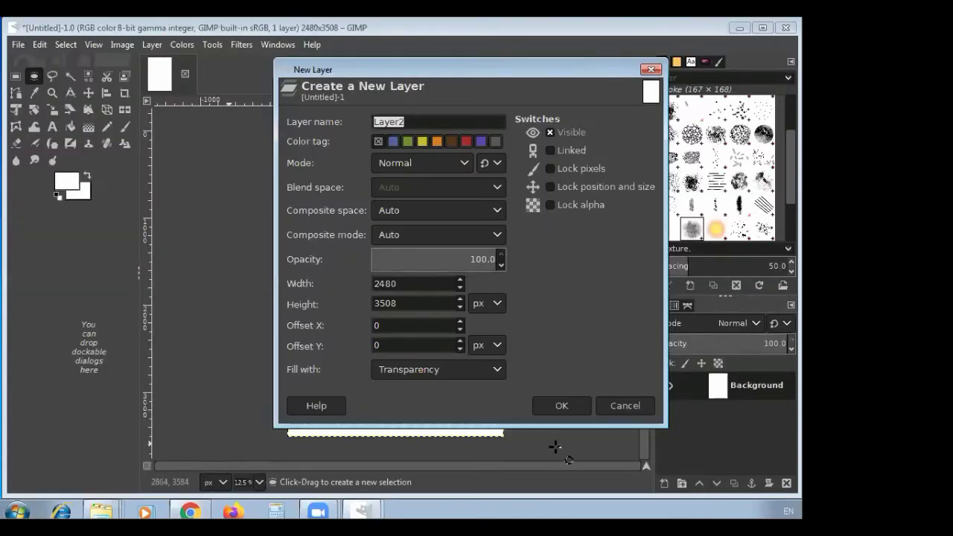
{"action": "left_click", "coordinate": [570, 406]}
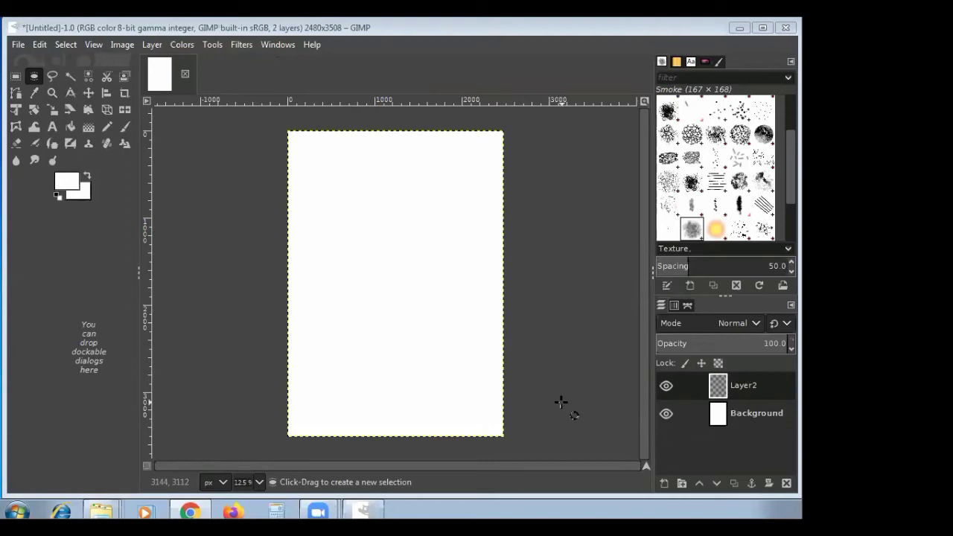
Start opening an image and browse to the TEMP_PracticalFiles_2021-22 folder on the Desktop.
{"action": "left_click", "coordinate": [18, 46]}
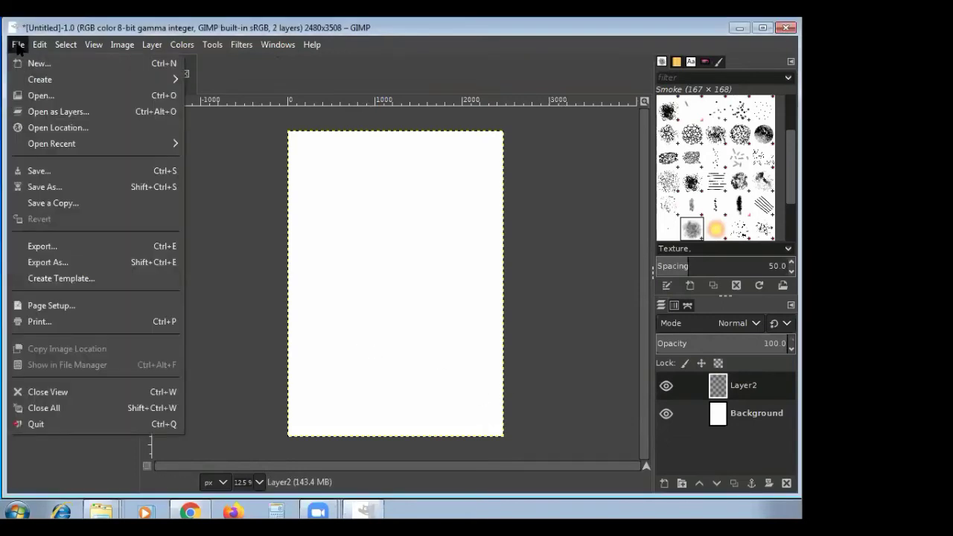
{"action": "left_click", "coordinate": [34, 100]}
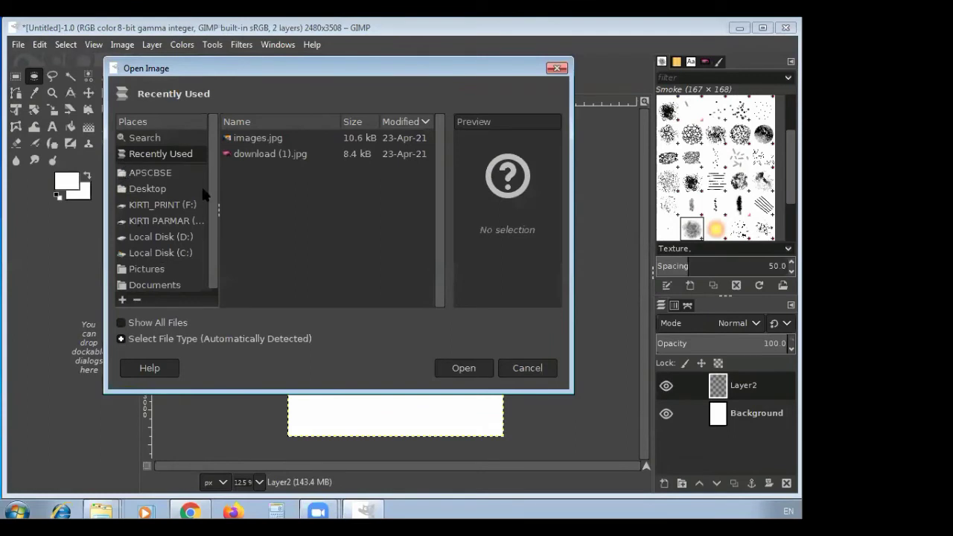
{"action": "scroll", "coordinate": [216, 253], "scroll_direction": "down", "scroll_amount": 1}
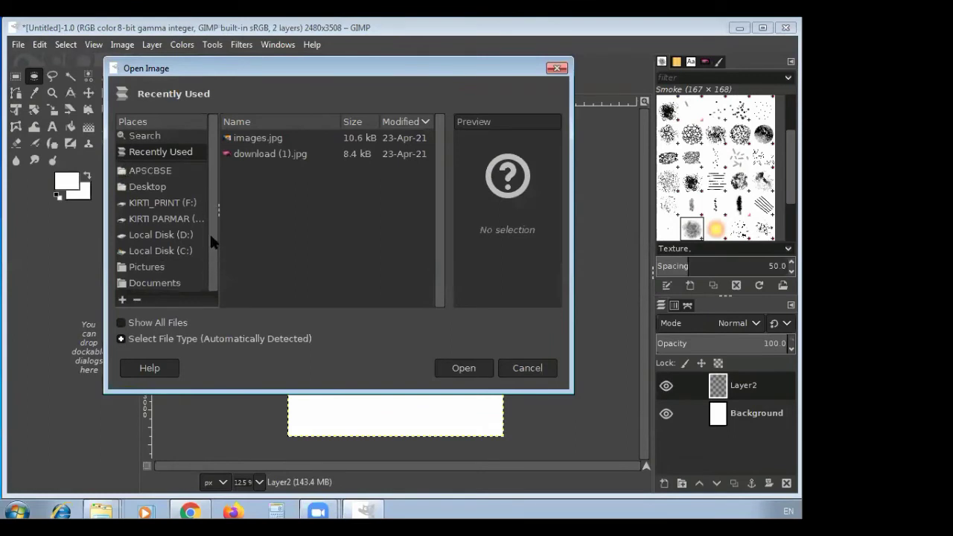
{"action": "left_click", "coordinate": [163, 193]}
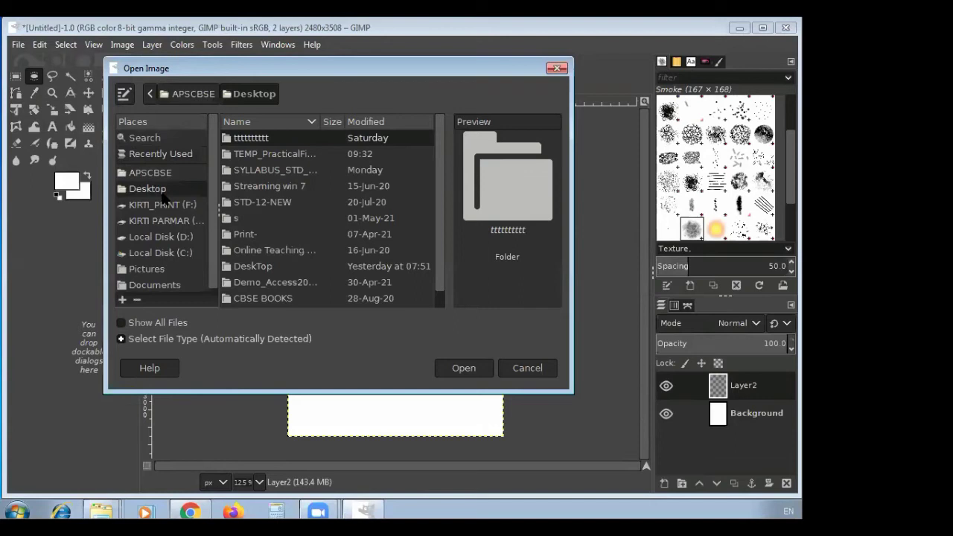
{"action": "left_click", "coordinate": [283, 154]}
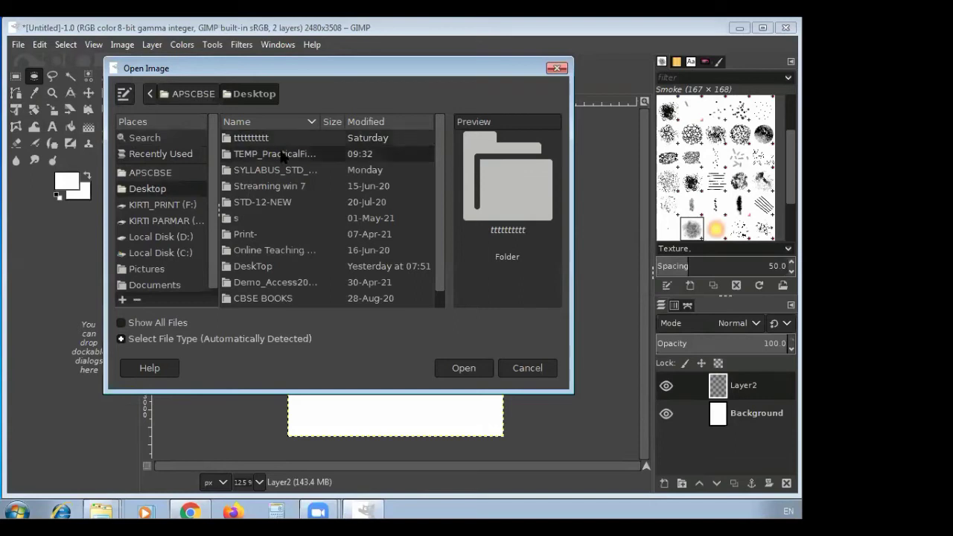
{"action": "double_click", "coordinate": [283, 155]}
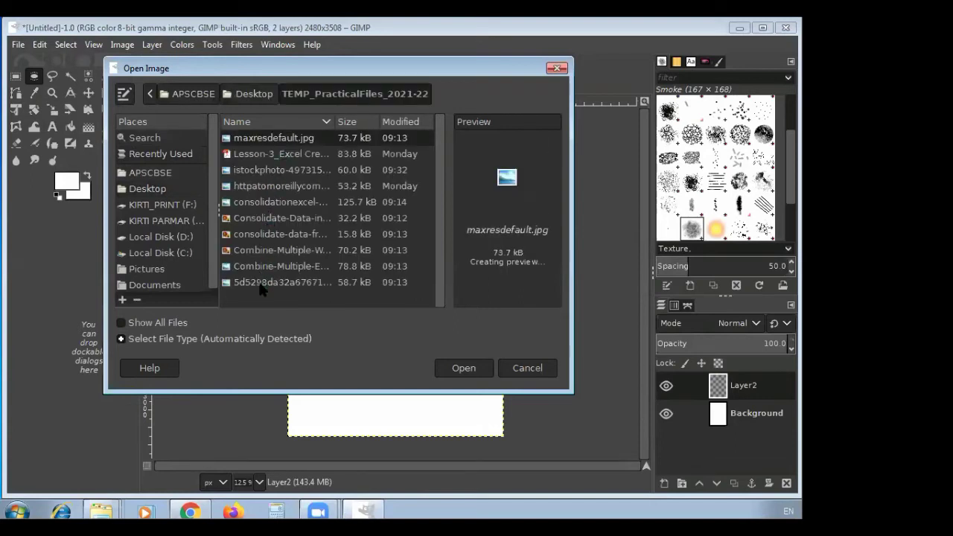
{"action": "left_click", "coordinate": [260, 284]}
{"action": "left_click", "coordinate": [259, 266]}
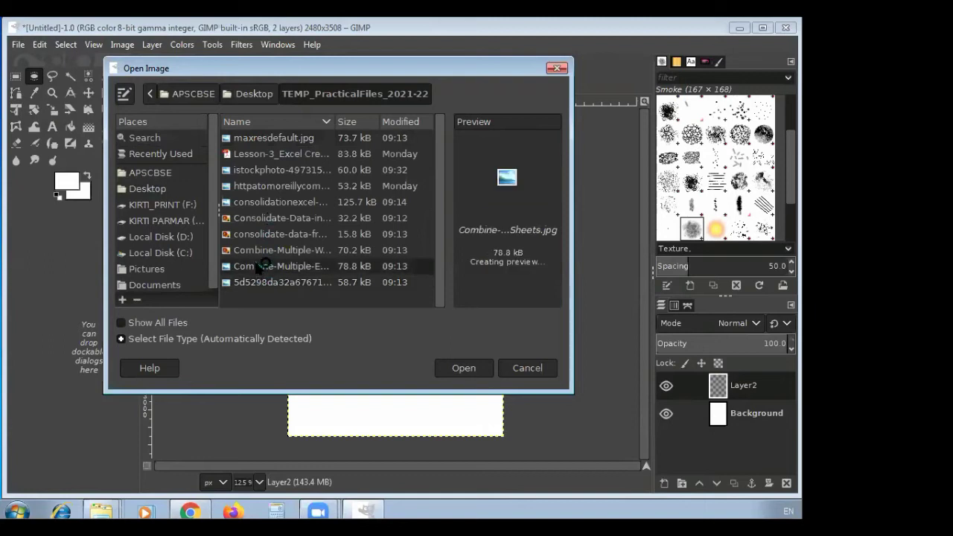
{"action": "left_click", "coordinate": [254, 141]}
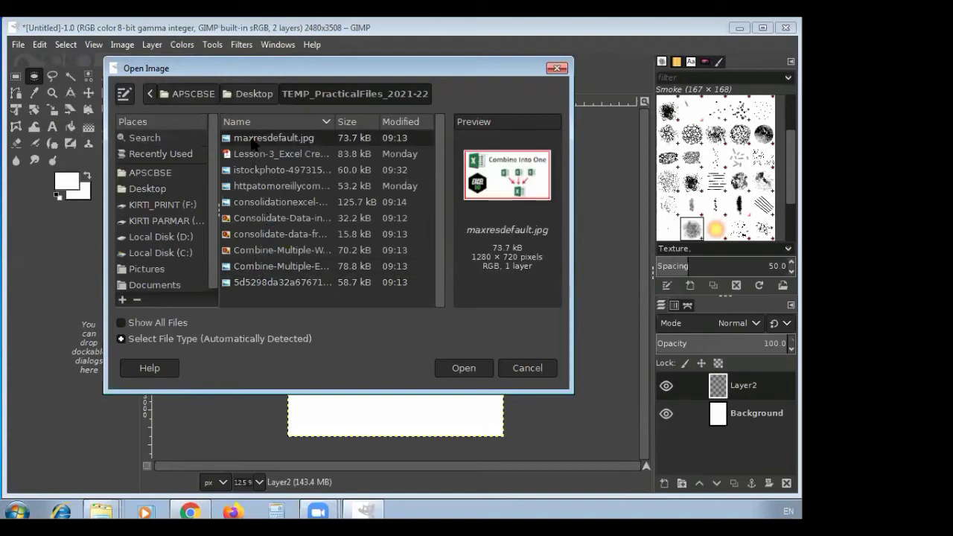
{"action": "left_click", "coordinate": [253, 154]}
{"action": "left_click", "coordinate": [251, 171]}
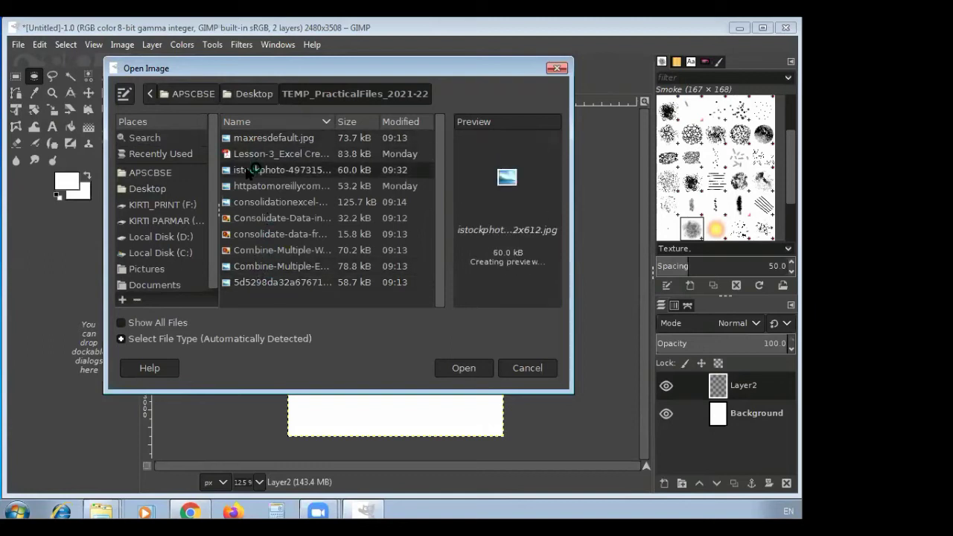
{"action": "left_click", "coordinate": [465, 368]}
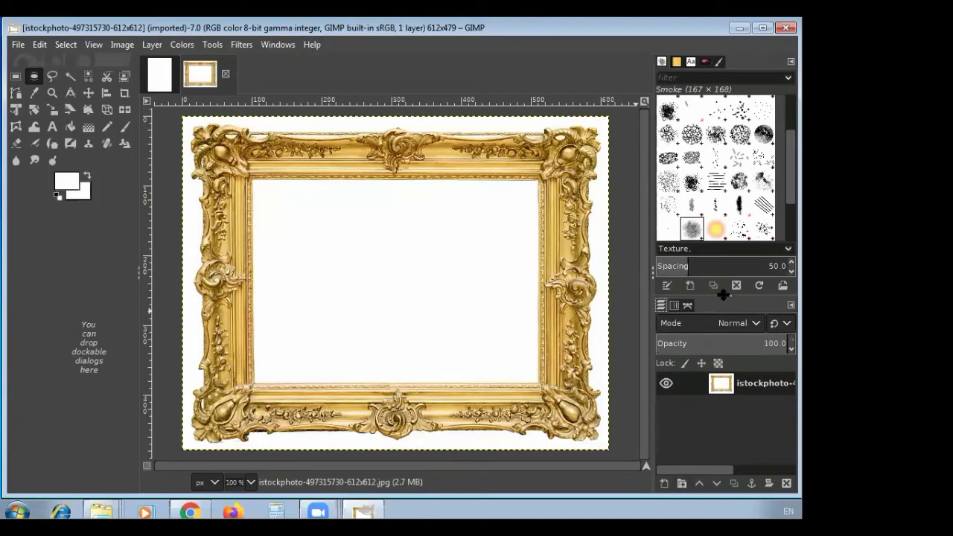
Add a layer group above the gold frame picture's layer and hide the group.
{"action": "left_click_drag", "start_coordinate": [726, 300], "coordinate": [727, 288]}
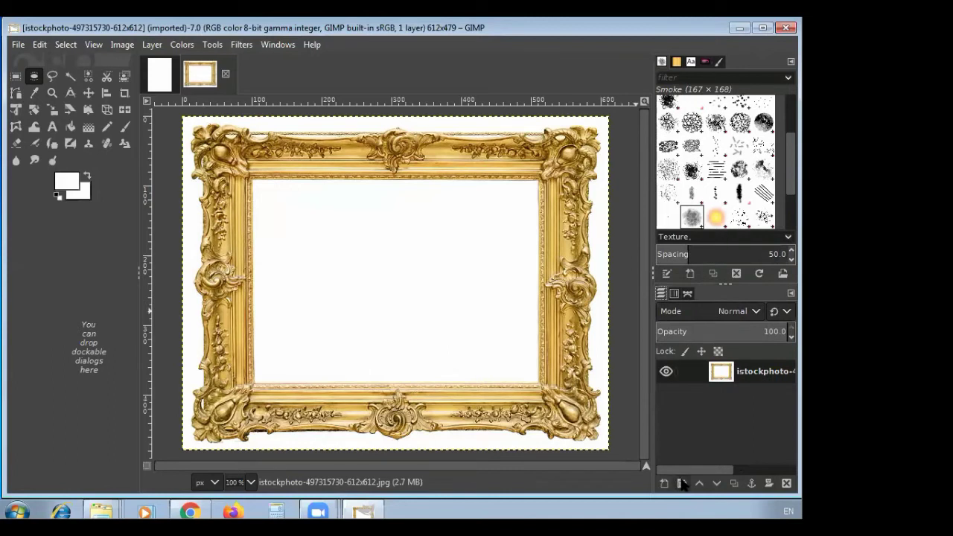
{"action": "left_click", "coordinate": [682, 484]}
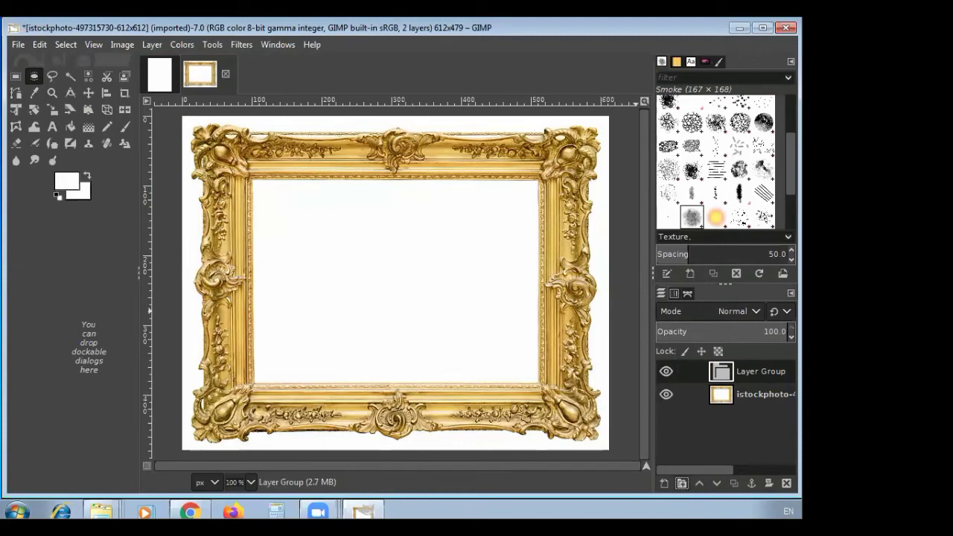
{"action": "double_click", "coordinate": [730, 372]}
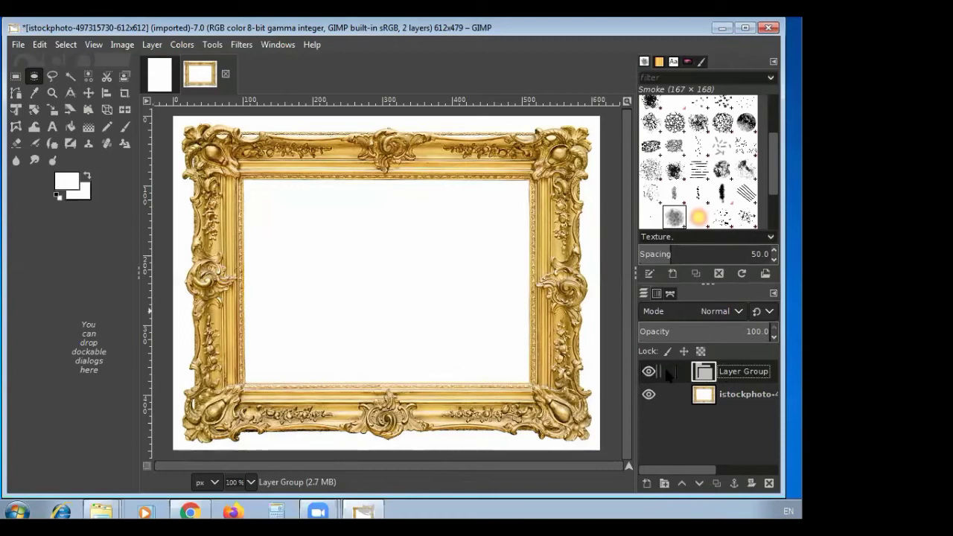
{"action": "left_click", "coordinate": [668, 373]}
{"action": "left_click_drag", "start_coordinate": [668, 372], "coordinate": [443, 279]}
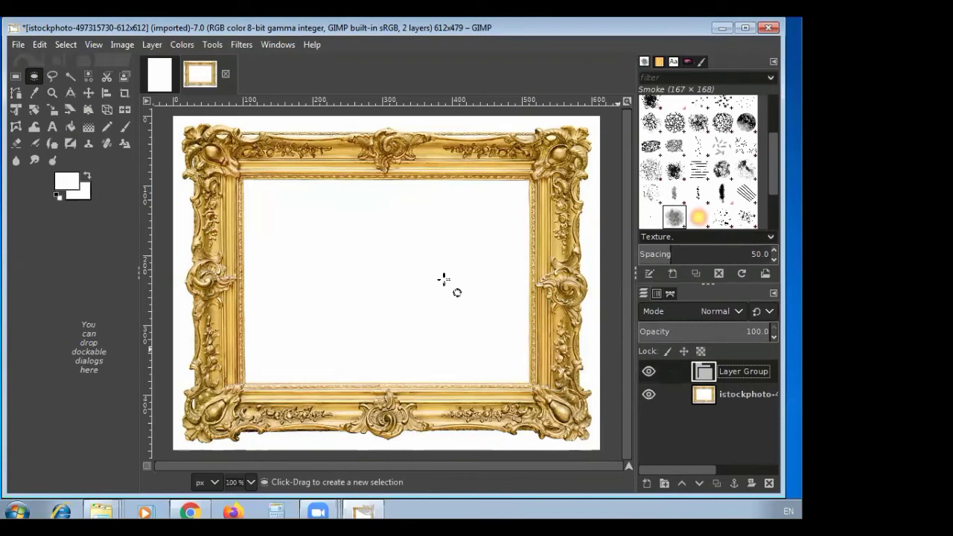
{"action": "left_click_drag", "start_coordinate": [650, 371], "coordinate": [324, 282]}
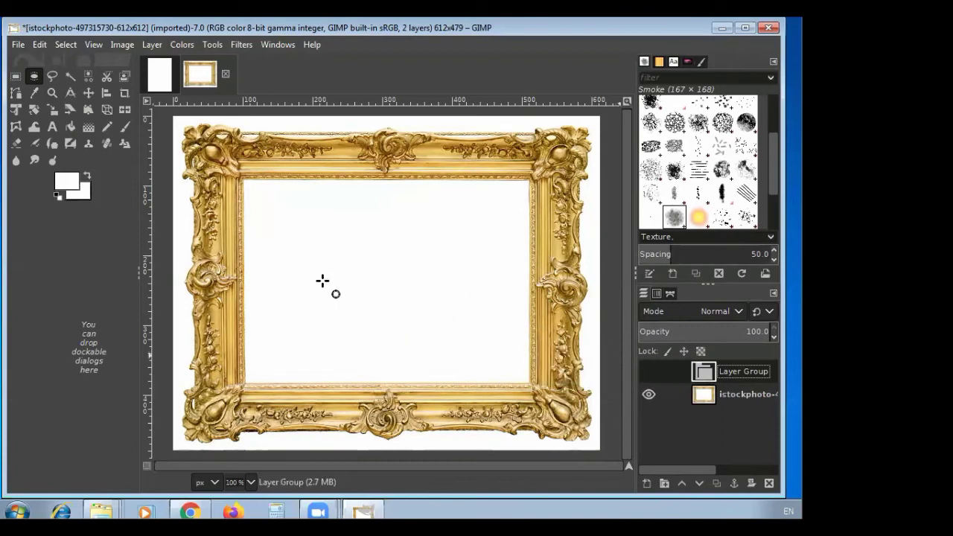
{"action": "double_click", "coordinate": [737, 395]}
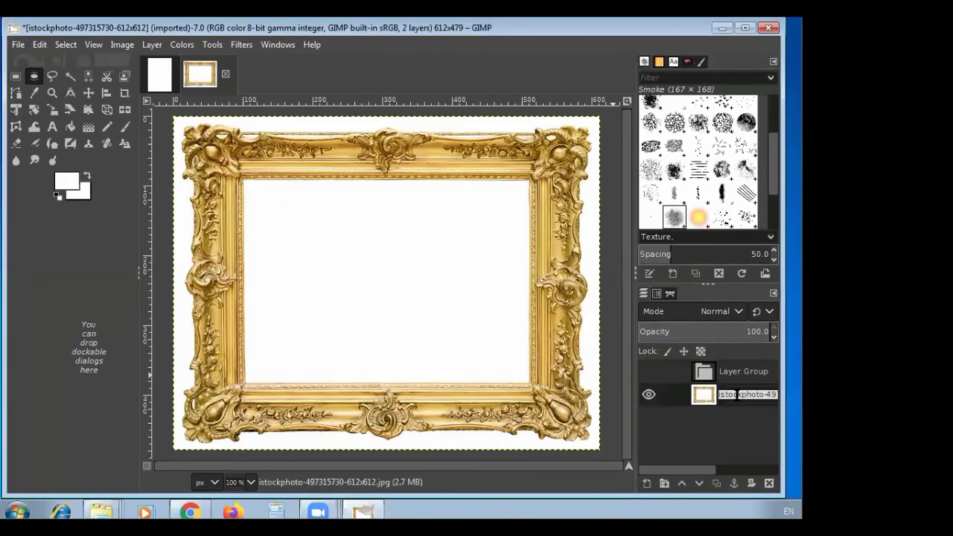
{"action": "left_click", "coordinate": [646, 484]}
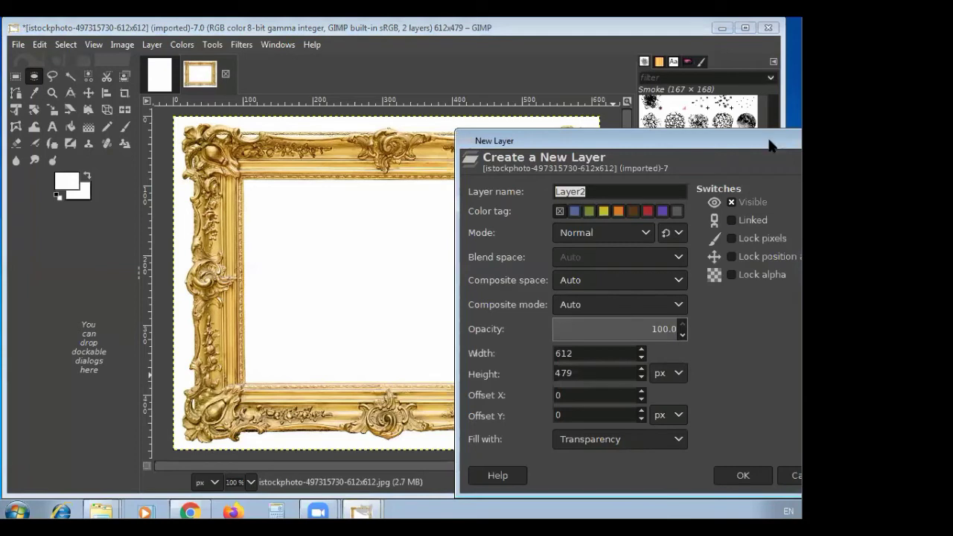
{"action": "left_click_drag", "start_coordinate": [771, 145], "coordinate": [454, 56]}
{"action": "key", "text": "Escape"}
Create a transparent layer named frame inside the layer group, slightly smaller than the image.
{"action": "left_click", "coordinate": [734, 376]}
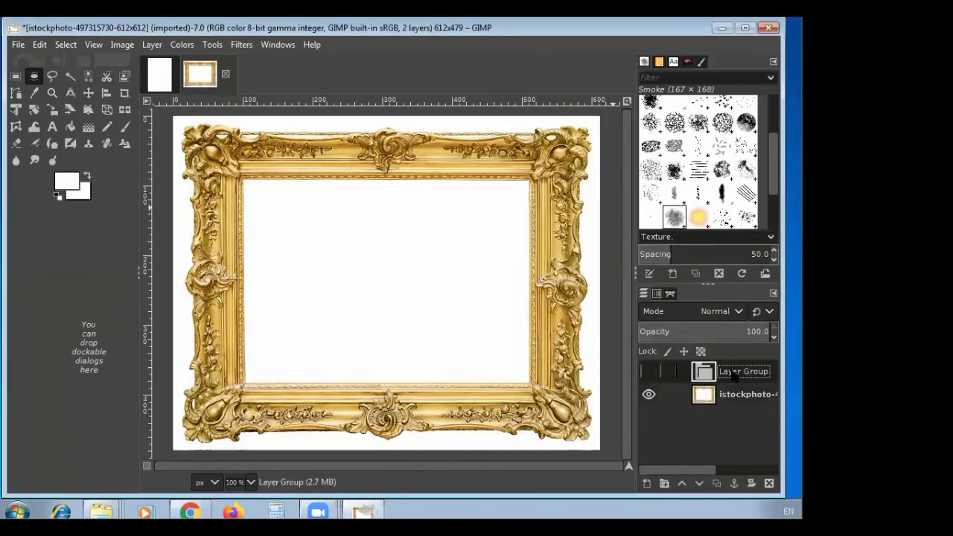
{"action": "left_click", "coordinate": [652, 483]}
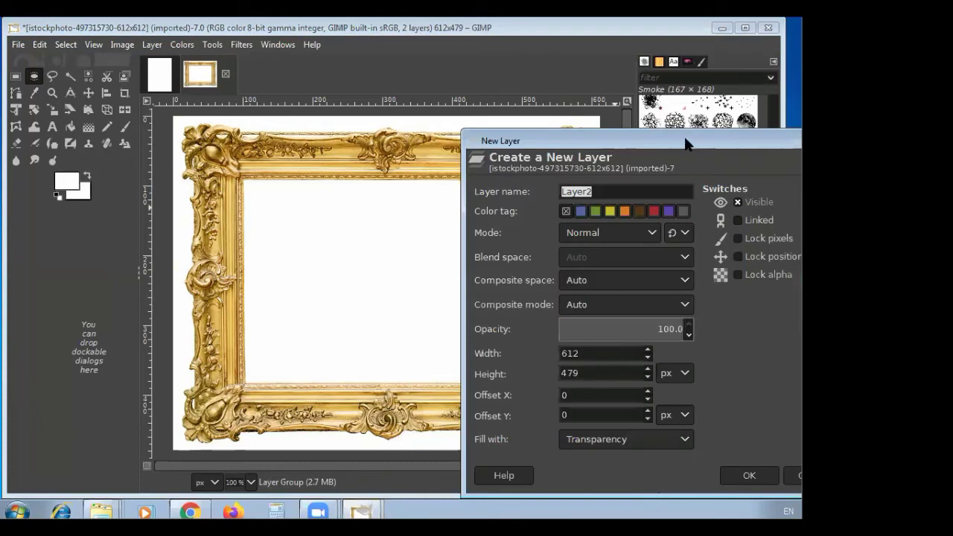
{"action": "left_click_drag", "start_coordinate": [672, 141], "coordinate": [397, 84]}
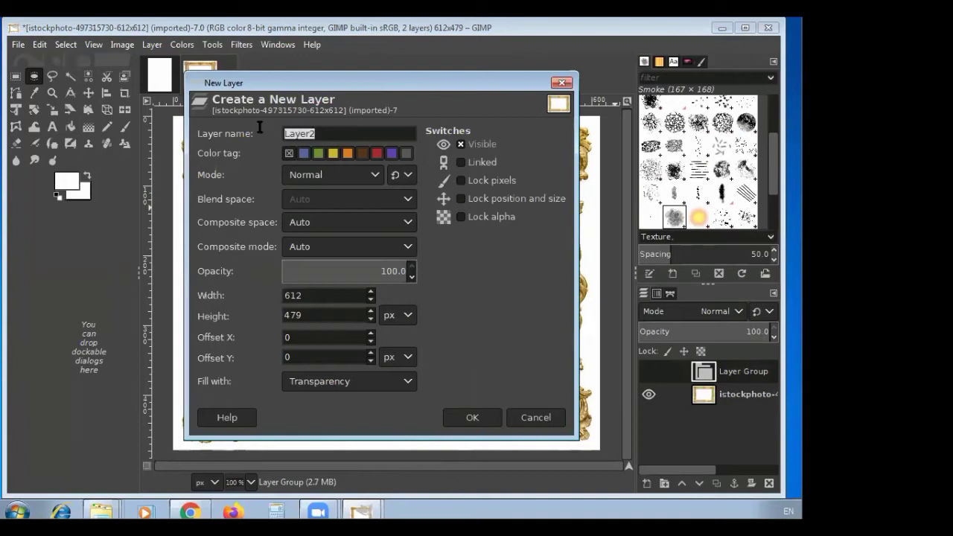
{"action": "type", "text": "frame"}
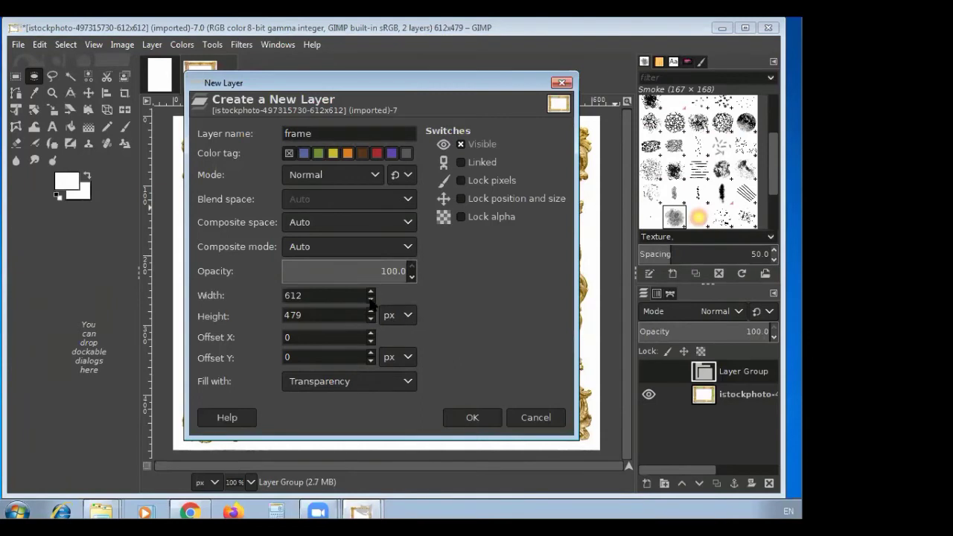
{"action": "scroll", "coordinate": [370, 300], "scroll_direction": "down", "scroll_amount": 3}
{"action": "scroll", "coordinate": [371, 302], "scroll_direction": "down", "scroll_amount": 1}
{"action": "scroll", "coordinate": [371, 302], "scroll_direction": "down", "scroll_amount": 2}
{"action": "scroll", "coordinate": [372, 326], "scroll_direction": "down", "scroll_amount": 1}
{"action": "scroll", "coordinate": [372, 321], "scroll_direction": "down", "scroll_amount": 6}
{"action": "left_click", "coordinate": [471, 417]}
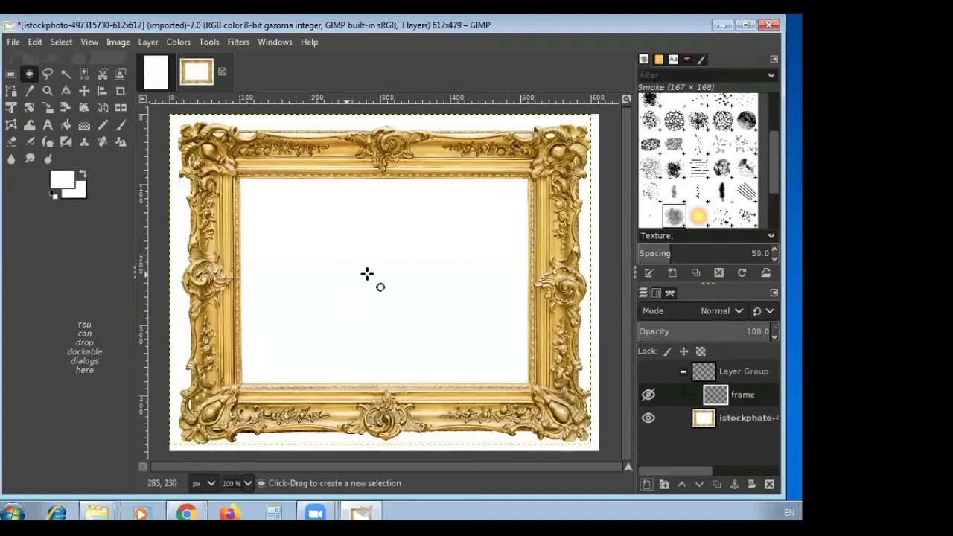
{"action": "left_click", "coordinate": [716, 396]}
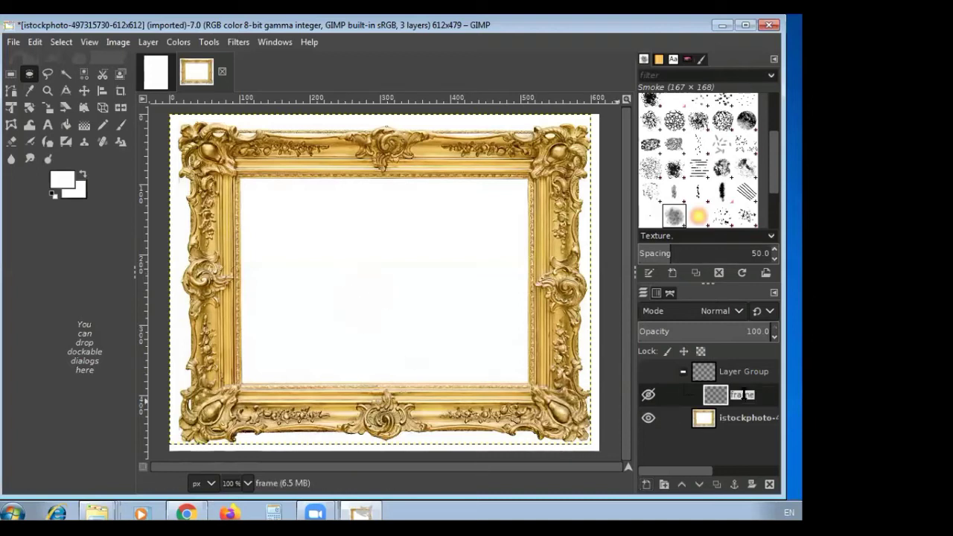
{"action": "double_click", "coordinate": [716, 397]}
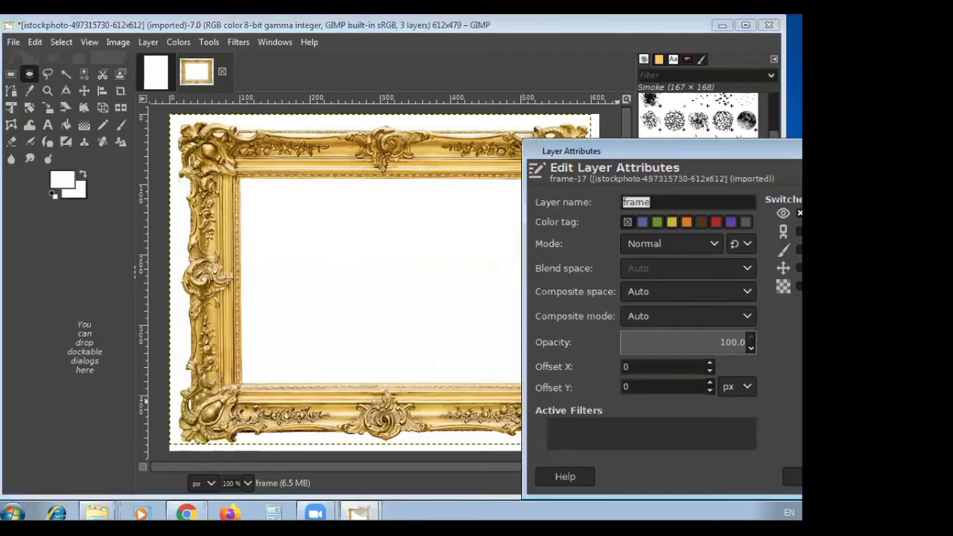
{"action": "key", "text": "Escape"}
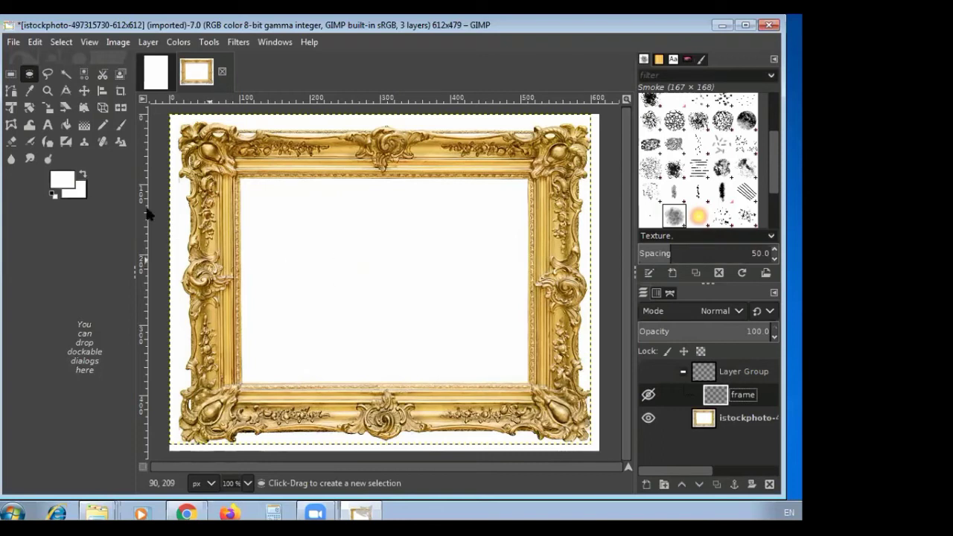
Open the pink flower picture download (1).jpg from the flowers folder in Pictures.
{"action": "left_click", "coordinate": [14, 42]}
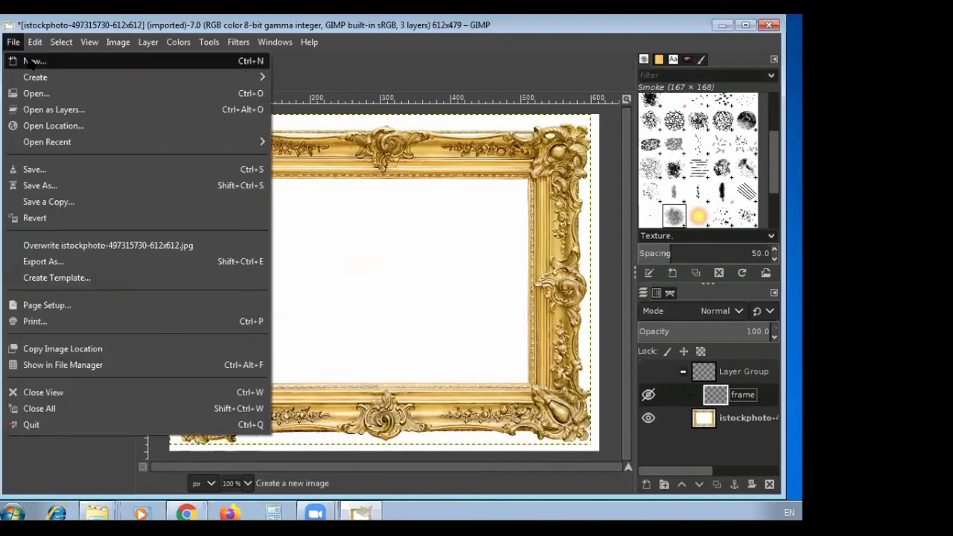
{"action": "left_click", "coordinate": [26, 95]}
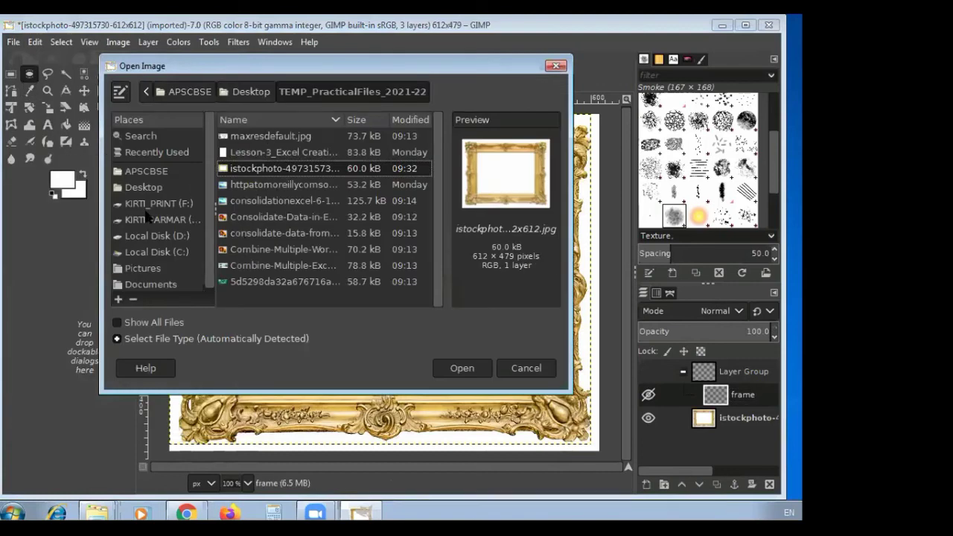
{"action": "left_click", "coordinate": [143, 270]}
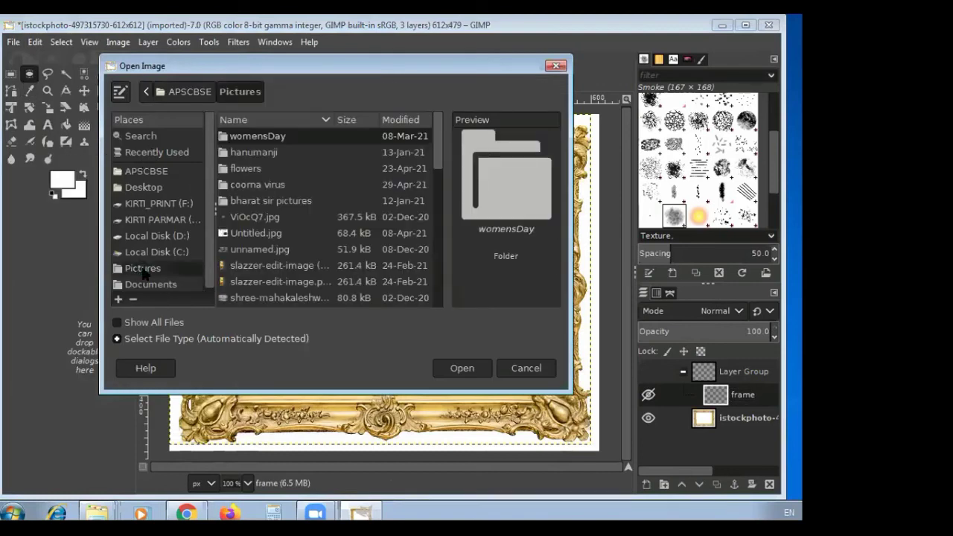
{"action": "double_click", "coordinate": [260, 168]}
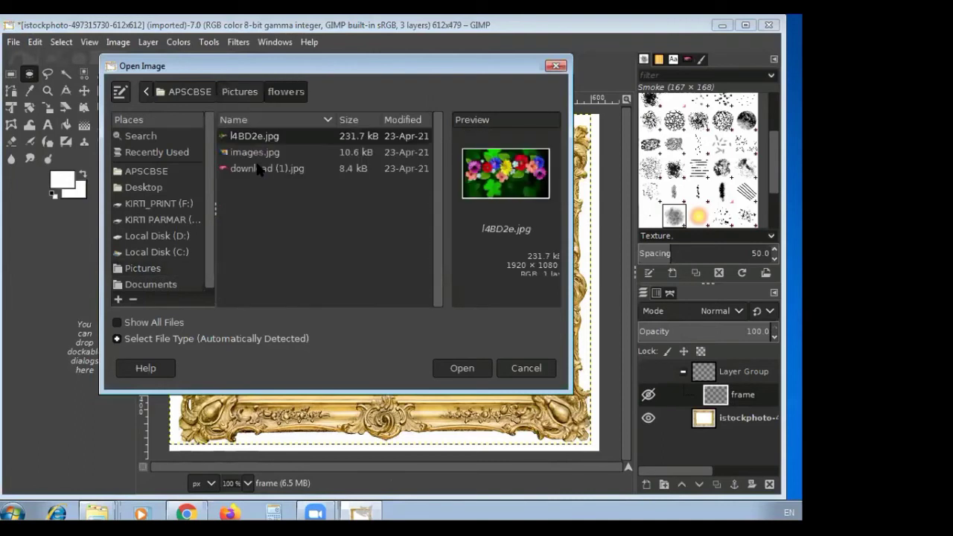
{"action": "left_click", "coordinate": [259, 168]}
{"action": "double_click", "coordinate": [260, 168]}
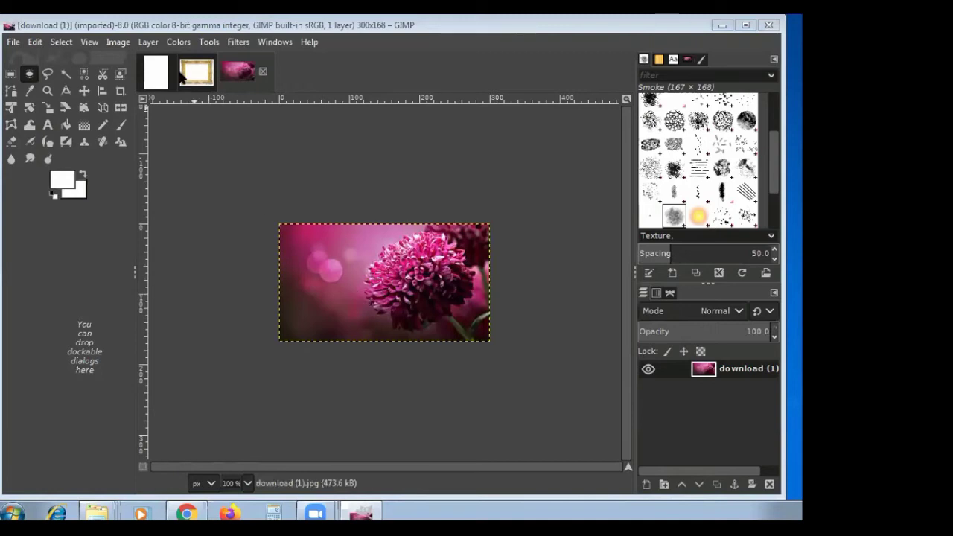
Draw an elliptical selection over most of the pink flower picture and copy the selected area.
{"action": "left_click", "coordinate": [157, 75]}
{"action": "left_click", "coordinate": [196, 72]}
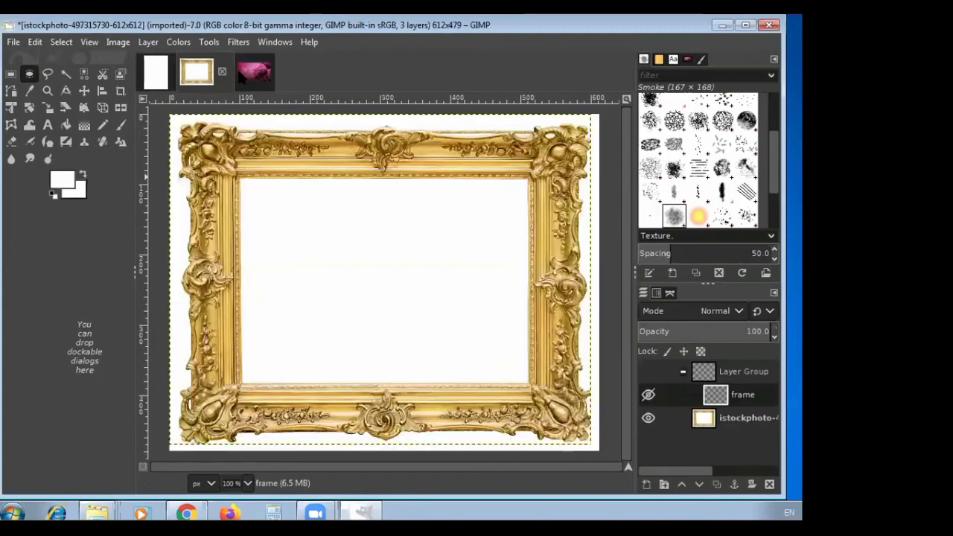
{"action": "left_click", "coordinate": [239, 70]}
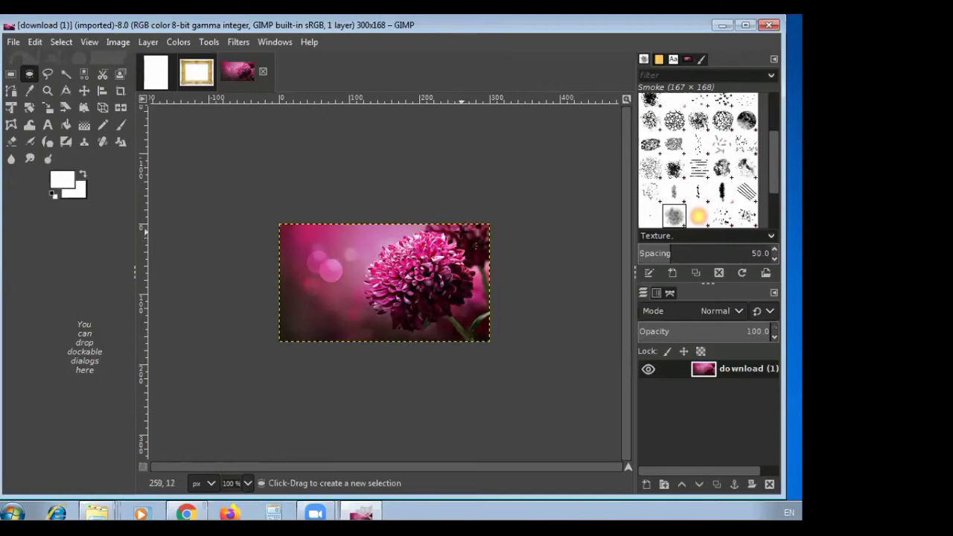
{"action": "left_click", "coordinate": [40, 42]}
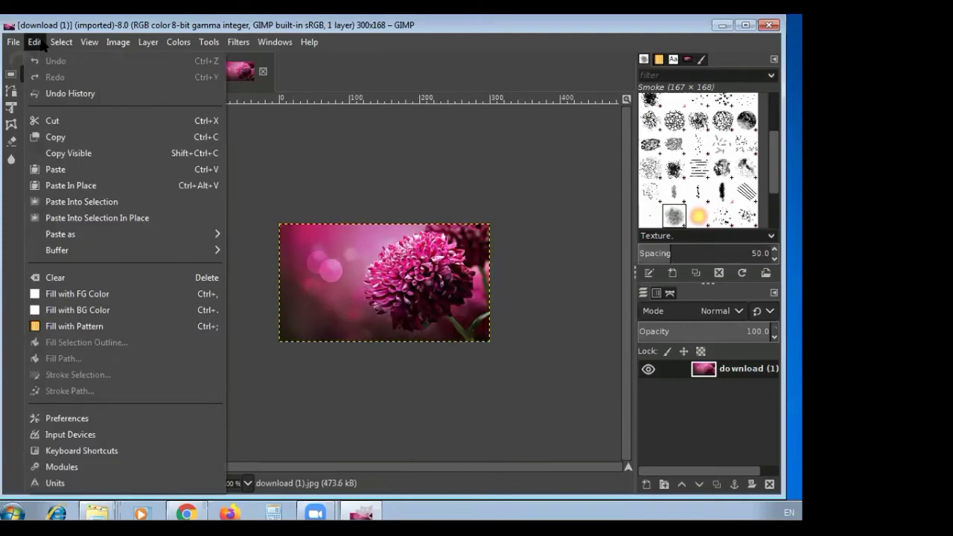
{"action": "left_click_drag", "start_coordinate": [294, 230], "coordinate": [497, 355]}
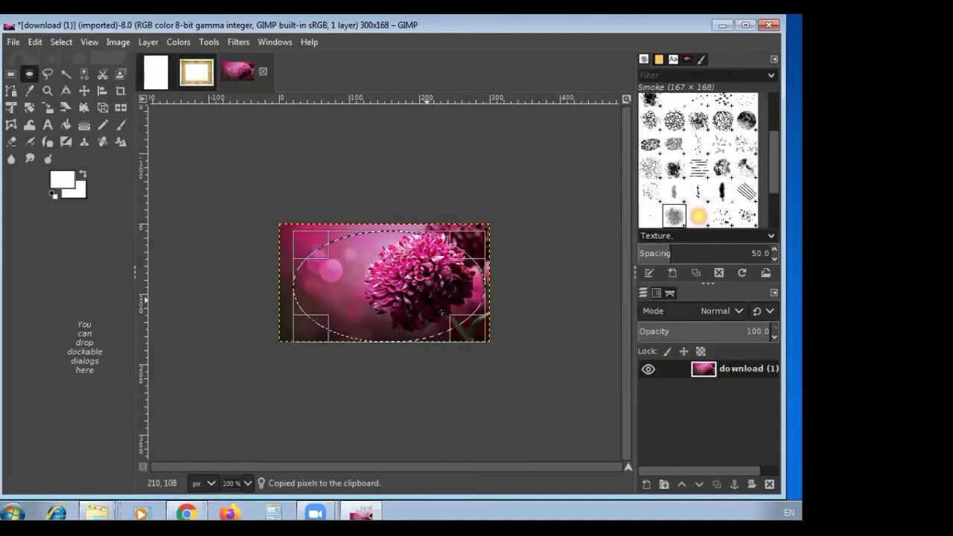
Switch to the gold frame image and try to paste the copied flower into the frame layer, including with Paste In Place.
{"action": "left_click", "coordinate": [196, 71]}
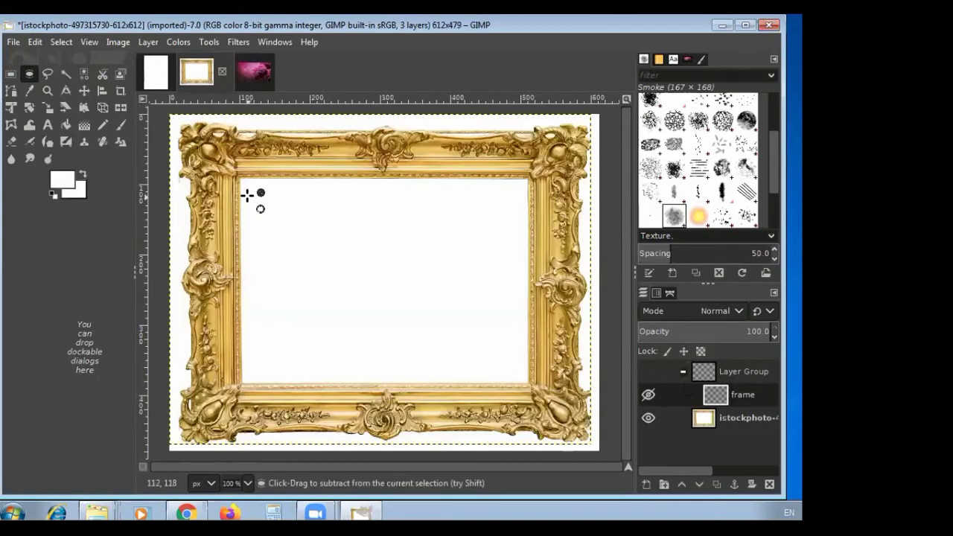
{"action": "key", "text": "ctrl+v"}
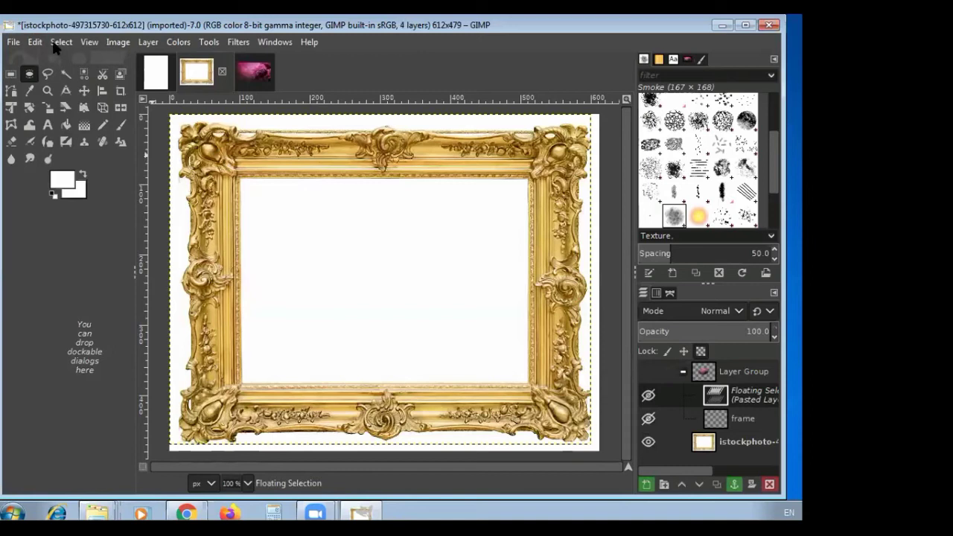
{"action": "left_click", "coordinate": [35, 42]}
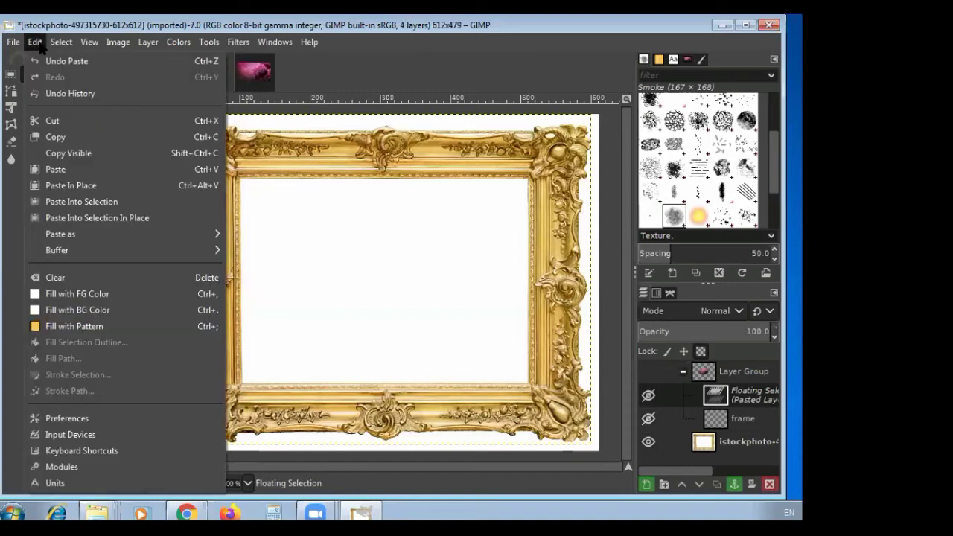
{"action": "left_click", "coordinate": [67, 185]}
{"action": "left_click_drag", "start_coordinate": [257, 145], "coordinate": [285, 218]}
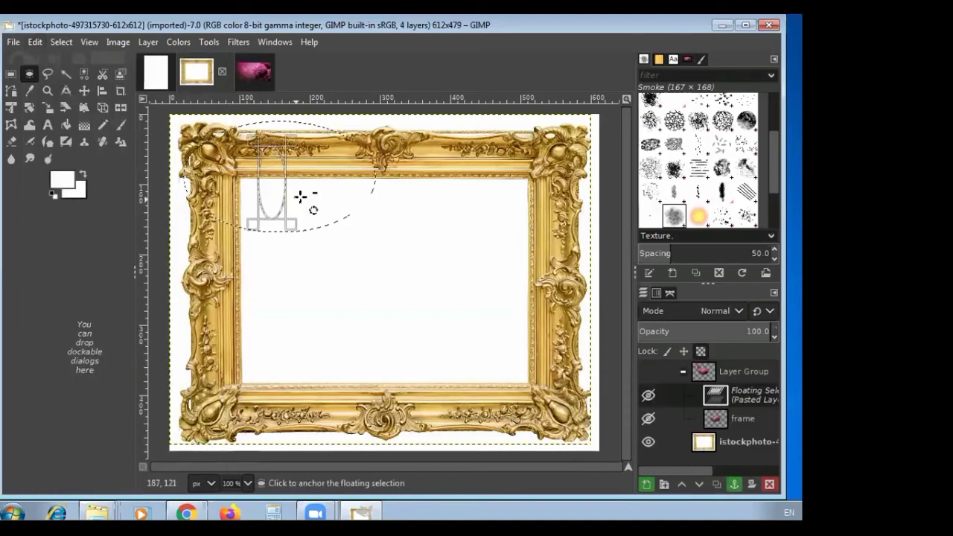
Undo the small elliptical selection and both flower pastes in the gold frame image.
{"action": "key", "text": "ctrl+z"}
{"action": "key", "text": "ctrl+z"}
{"action": "key", "text": "ctrl+z"}
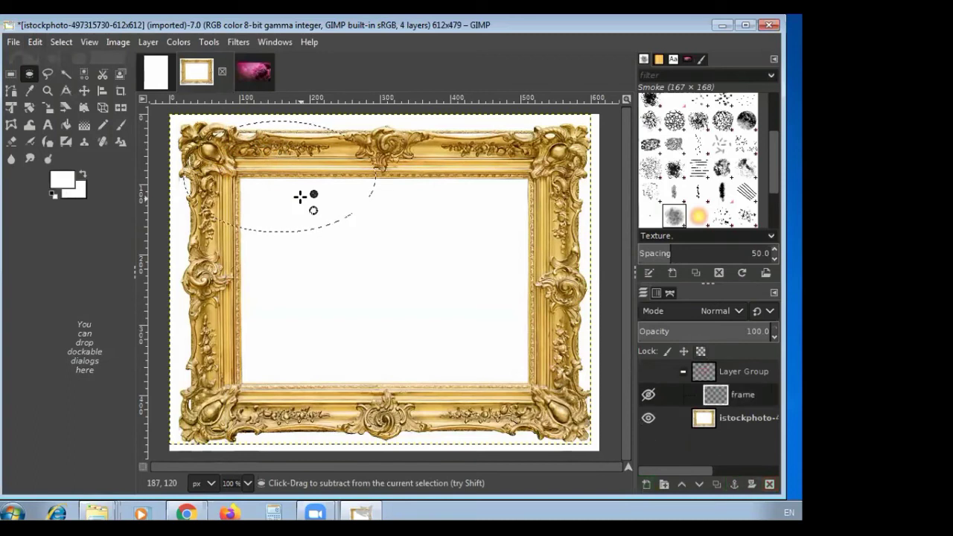
{"action": "key", "text": "ctrl+z"}
{"action": "key", "text": "ctrl+y"}
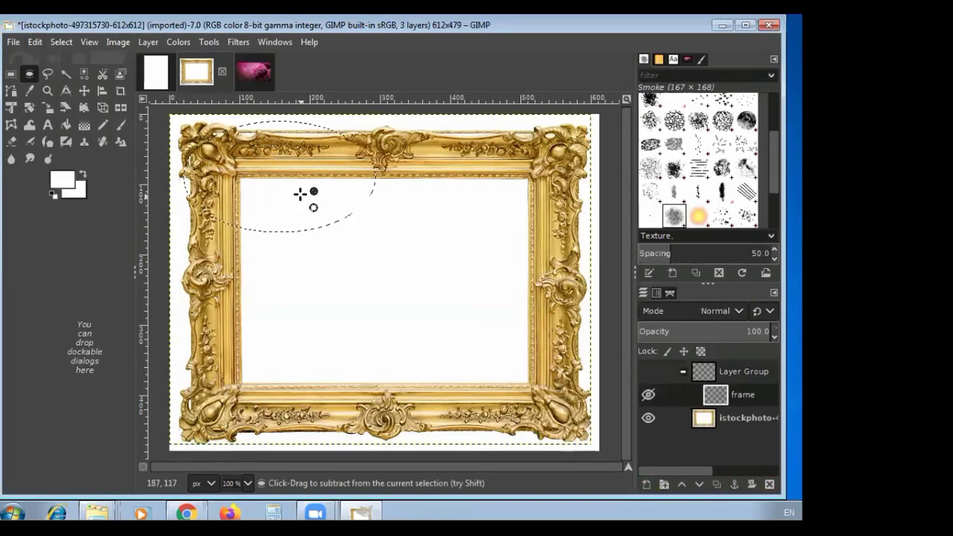
Draw a nearly circular elliptical selection inside the gold frame's white opening.
{"action": "left_click_drag", "start_coordinate": [275, 192], "coordinate": [413, 313]}
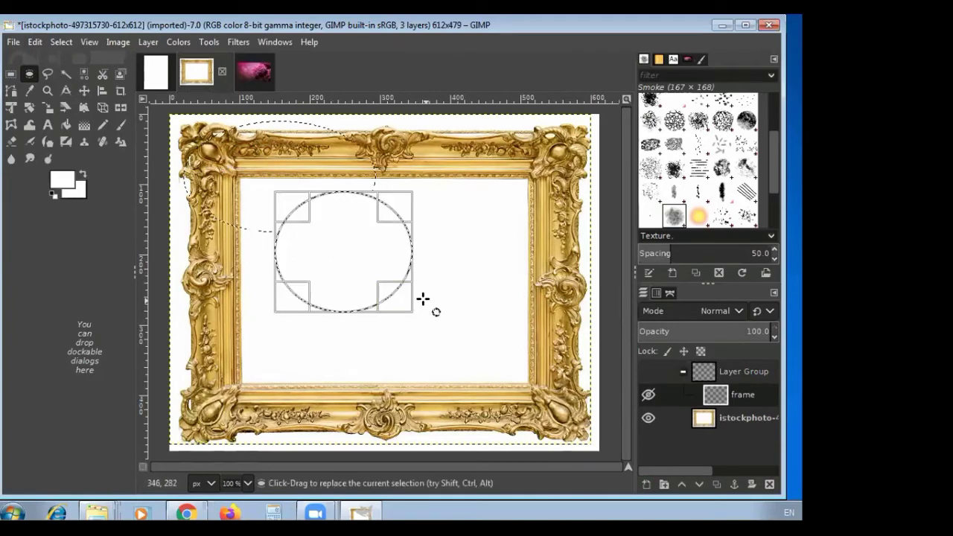
Try to paste the copied flower into the frame layer's circular selection and anchor it.
{"action": "key", "text": "Return"}
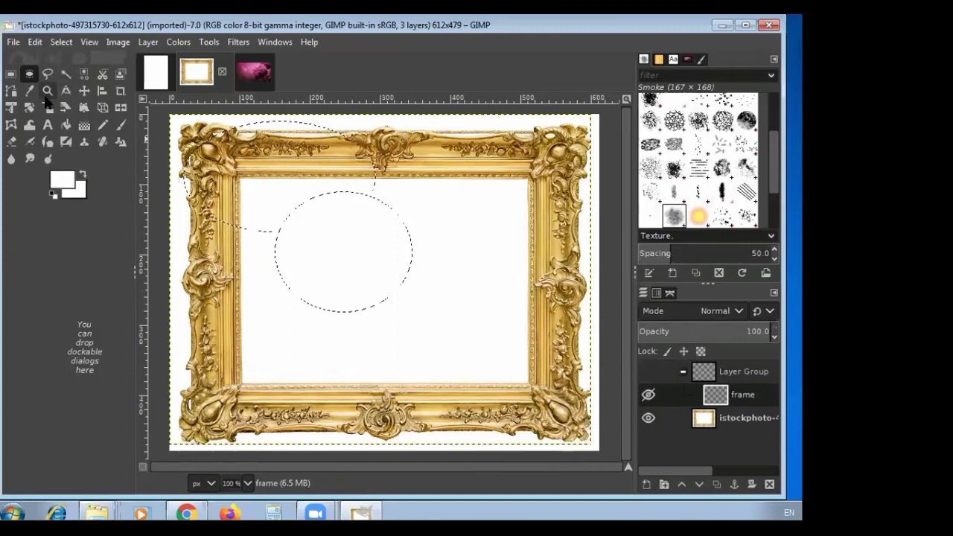
{"action": "left_click", "coordinate": [35, 41]}
{"action": "left_click", "coordinate": [60, 176]}
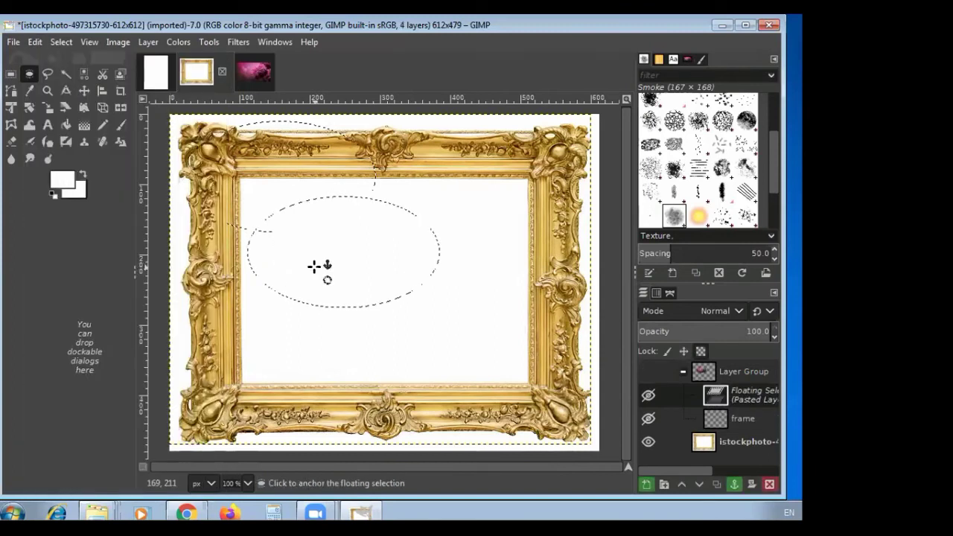
{"action": "key", "text": "ctrl+h"}
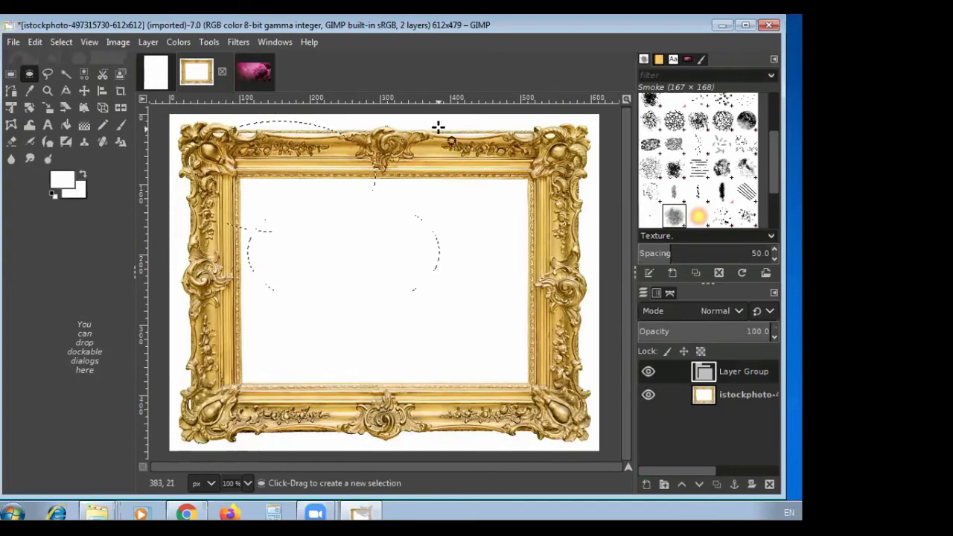
{"action": "left_click", "coordinate": [117, 42]}
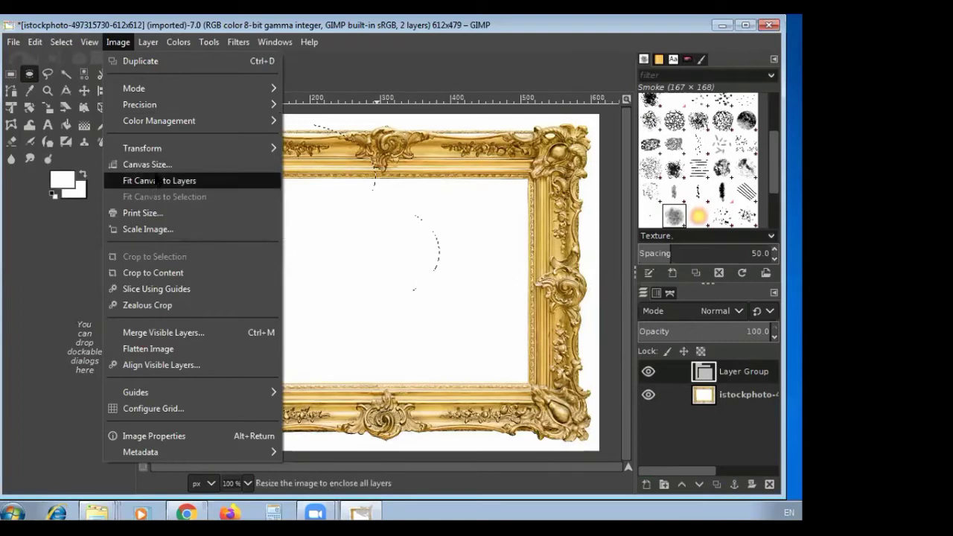
{"action": "mouse_move", "coordinate": [165, 151]}
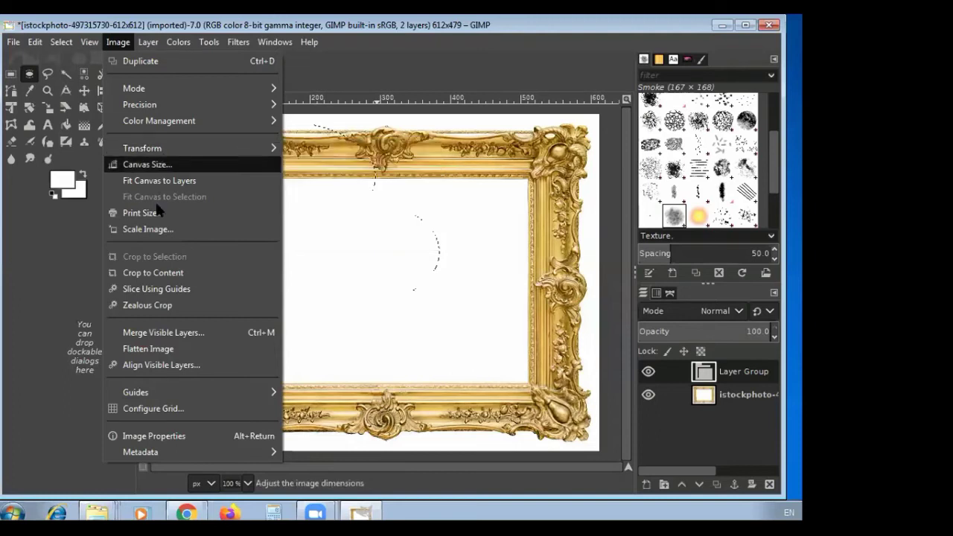
{"action": "left_click", "coordinate": [674, 393]}
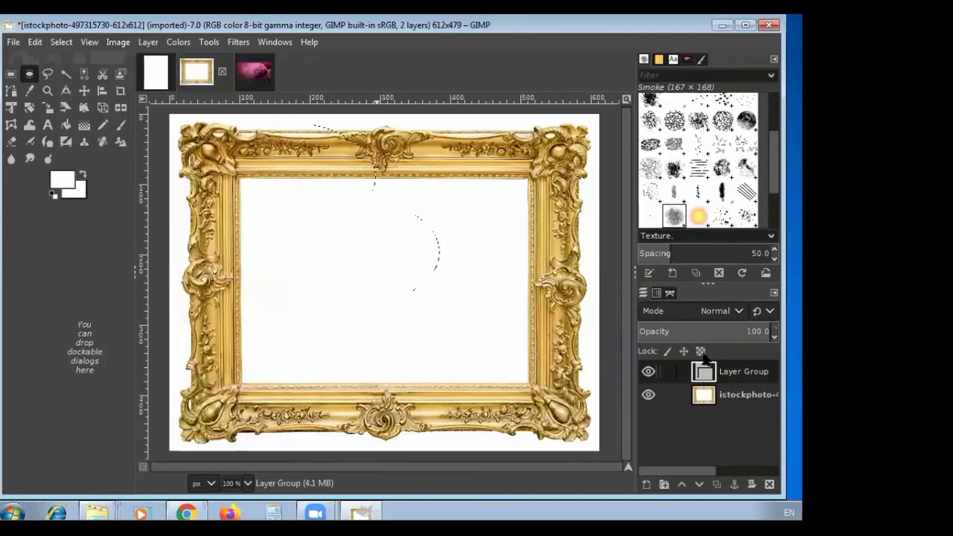
Paste the copied flower onto the gold frame picture's layer, move it to the upper-left of the white opening and anchor it.
{"action": "left_click", "coordinate": [730, 398]}
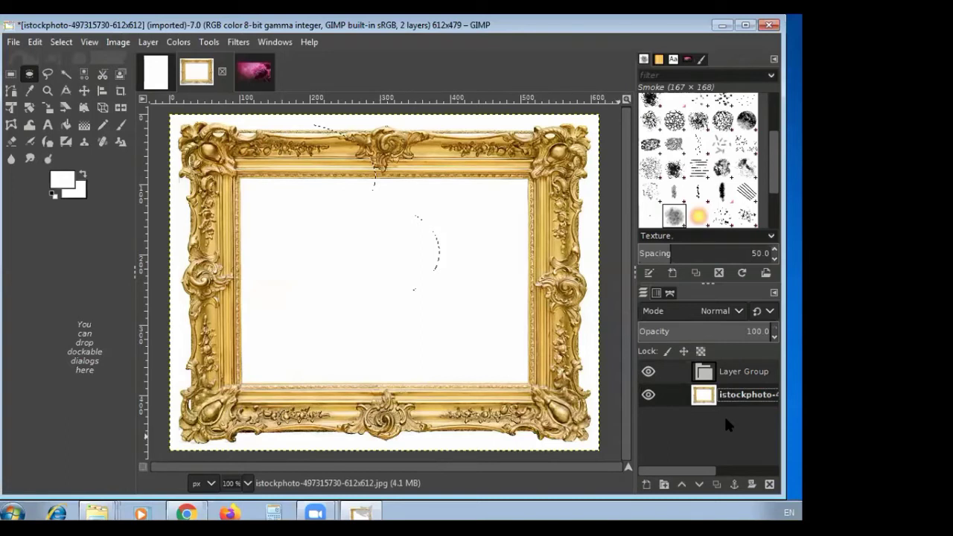
{"action": "left_click", "coordinate": [33, 41]}
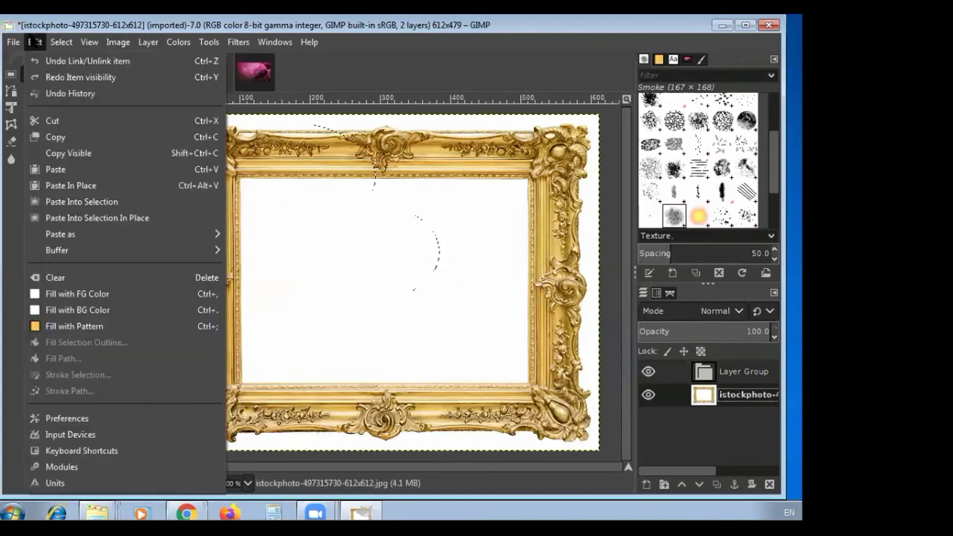
{"action": "left_click", "coordinate": [53, 170]}
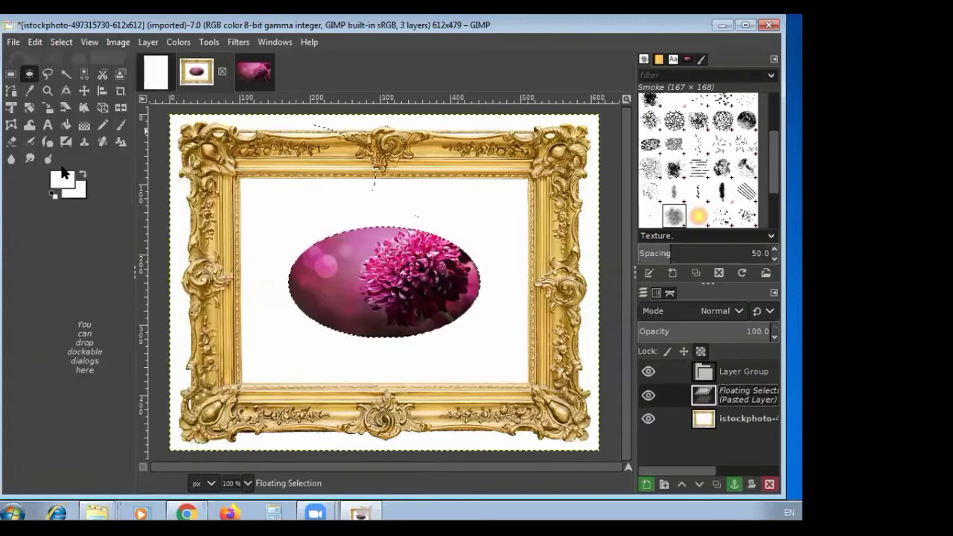
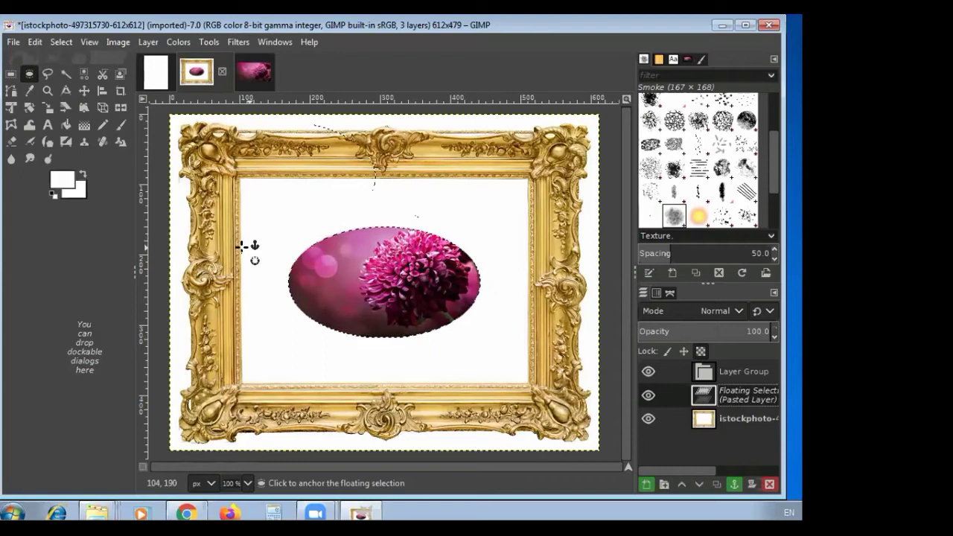
{"action": "left_click_drag", "start_coordinate": [310, 264], "coordinate": [257, 244]}
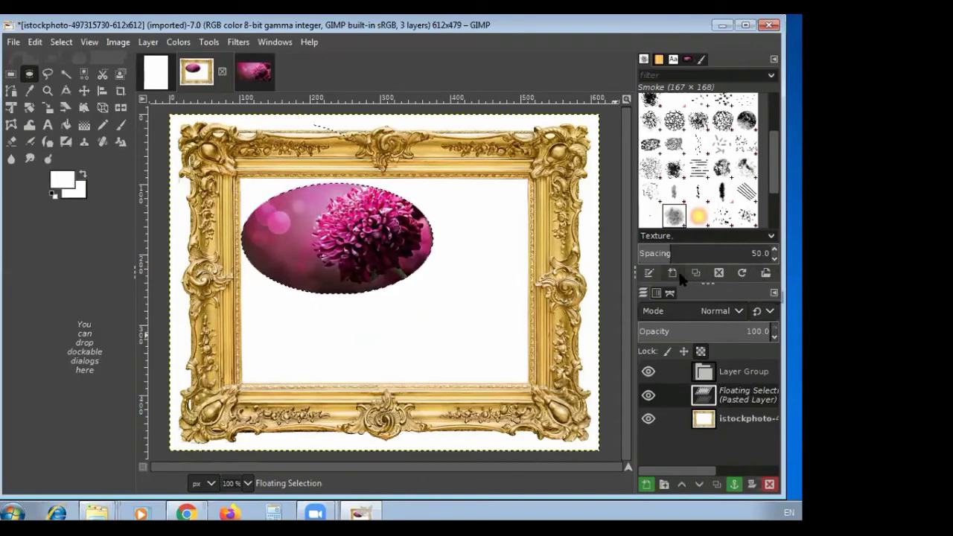
{"action": "left_click", "coordinate": [735, 485]}
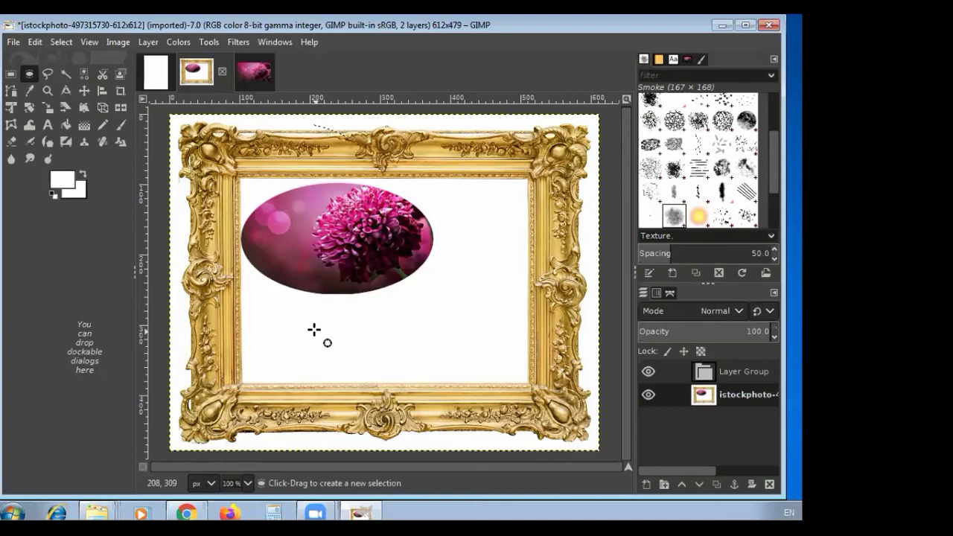
Open the layer group's attributes for viewing.
{"action": "double_click", "coordinate": [737, 371]}
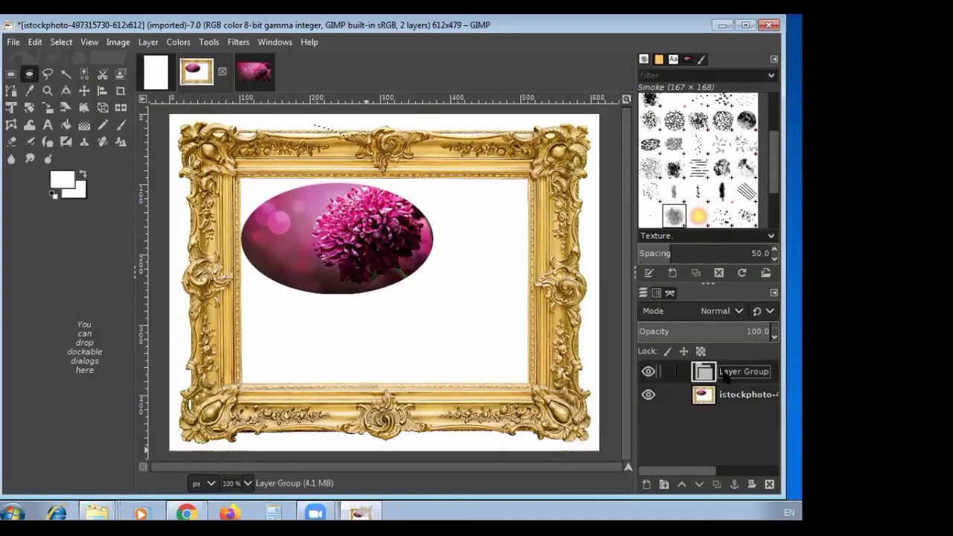
{"action": "double_click", "coordinate": [705, 373]}
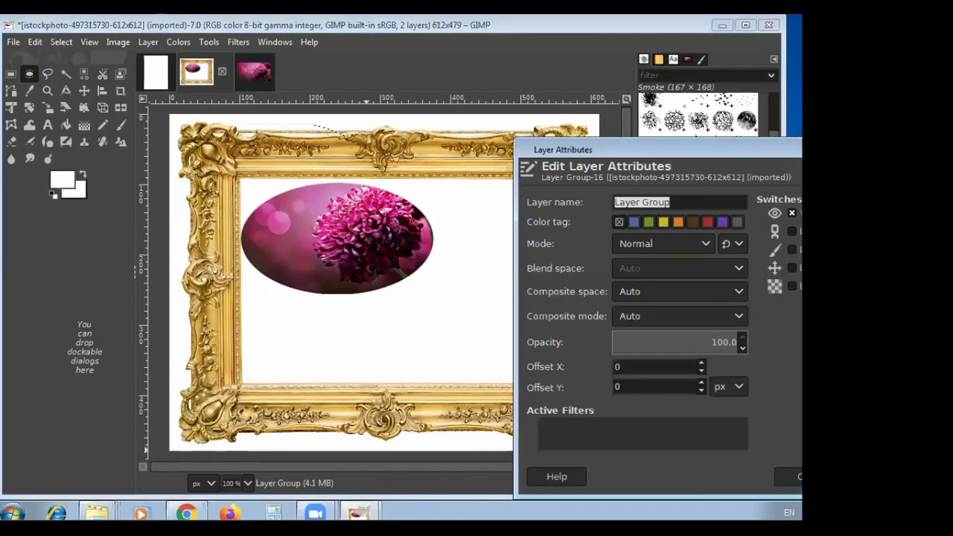
{"action": "key", "text": "Escape"}
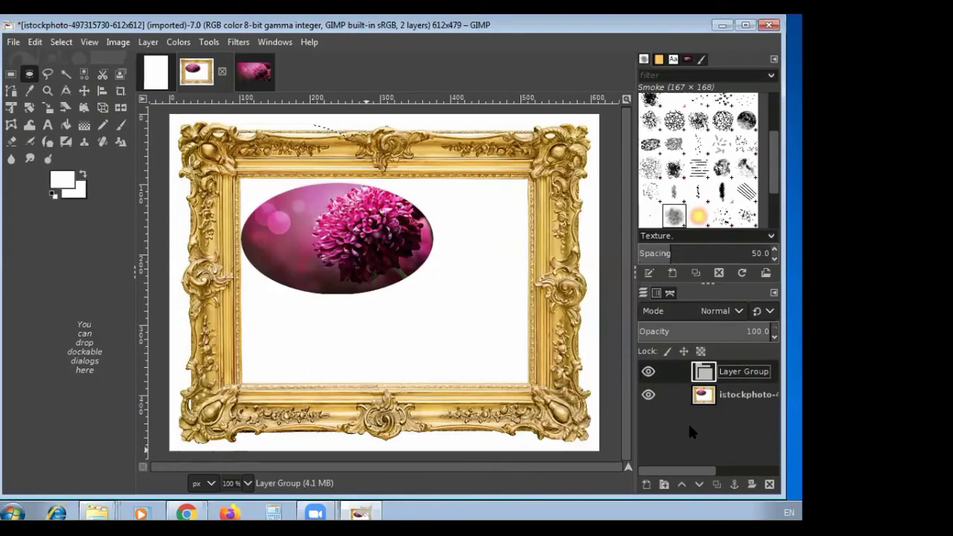
{"action": "double_click", "coordinate": [704, 373]}
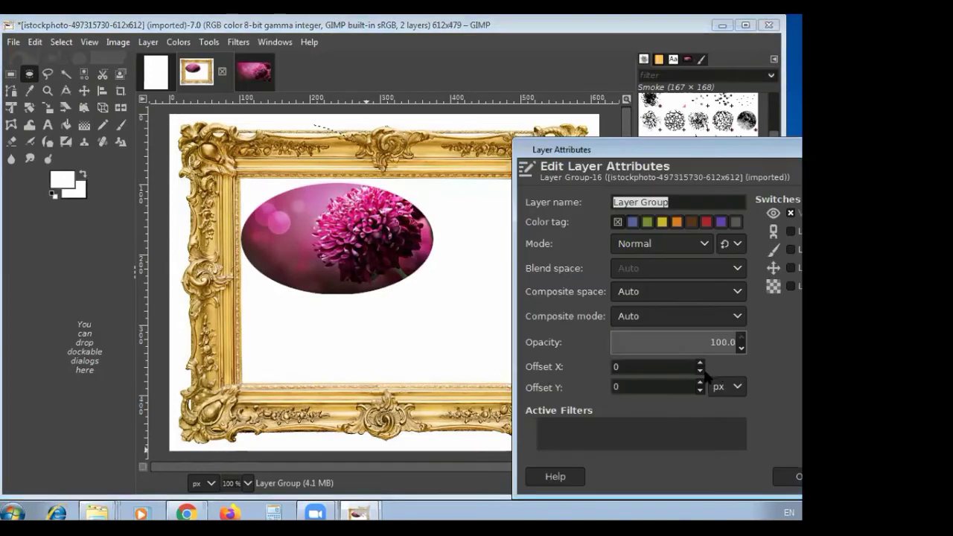
{"action": "left_click_drag", "start_coordinate": [734, 152], "coordinate": [590, 103]}
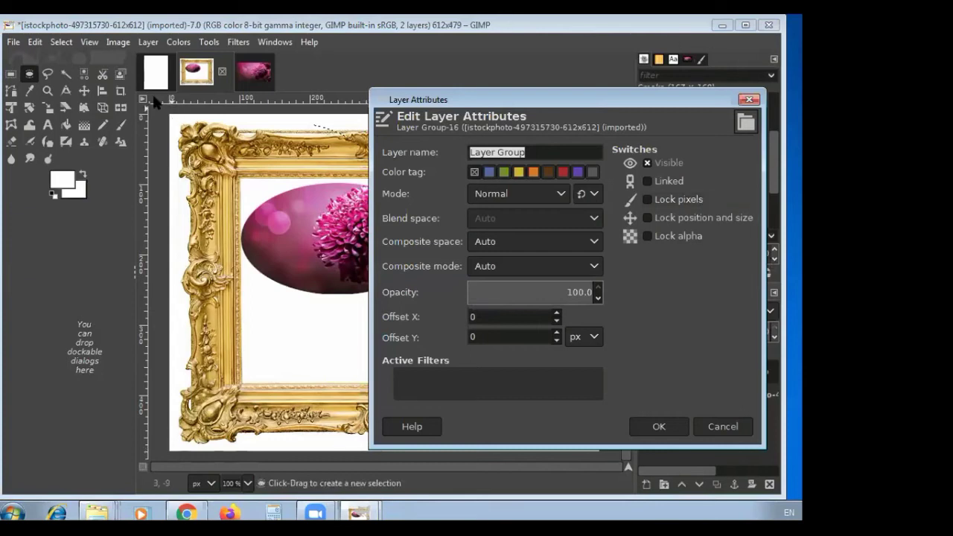
Resize the layer group's boundary to 3 × 3 px with transparency fill and close its attributes.
{"action": "left_click", "coordinate": [149, 42]}
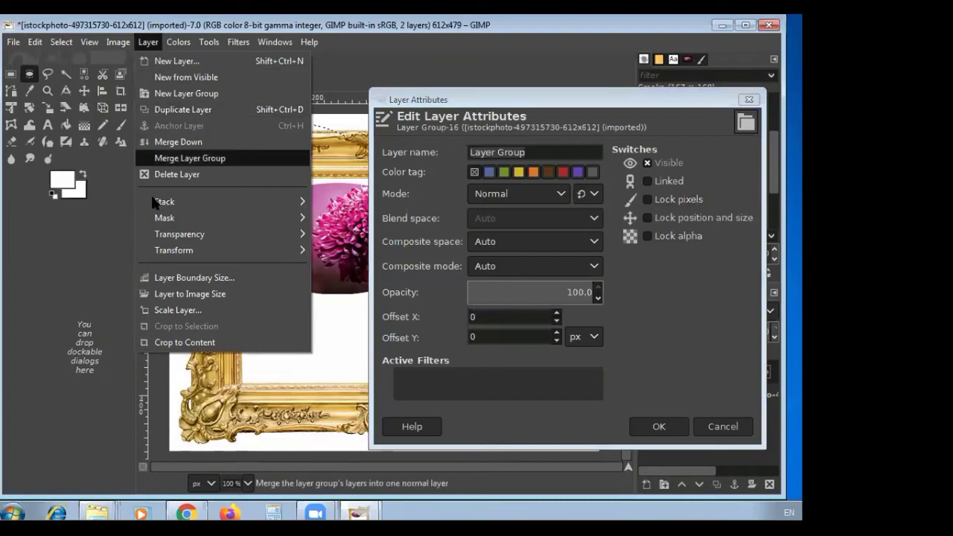
{"action": "left_click", "coordinate": [186, 278]}
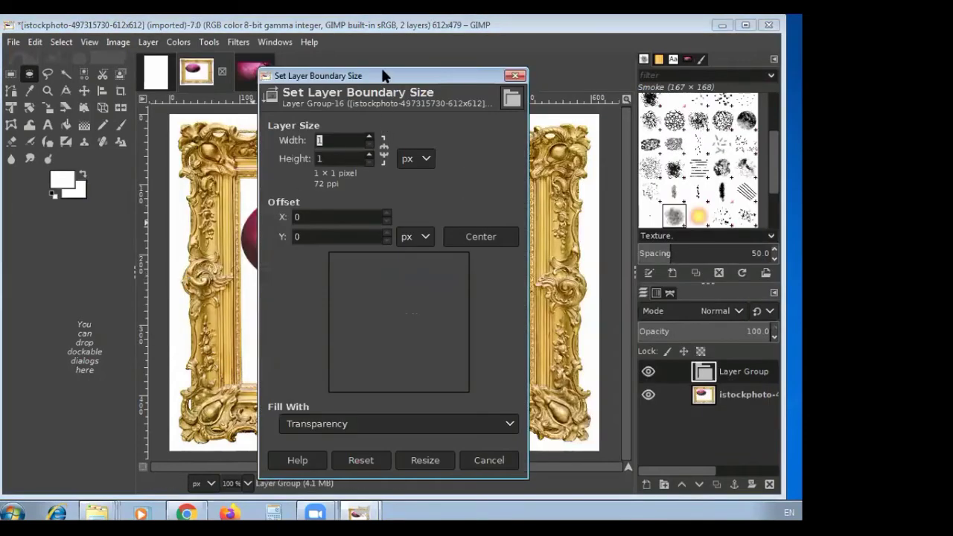
{"action": "left_click_drag", "start_coordinate": [382, 71], "coordinate": [587, 55]}
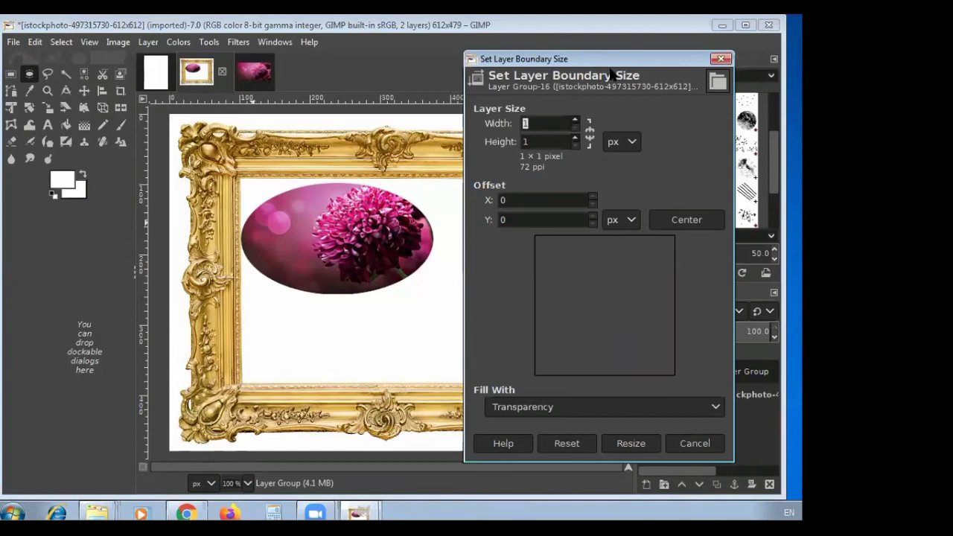
{"action": "left_click", "coordinate": [576, 120]}
{"action": "left_click", "coordinate": [575, 138]}
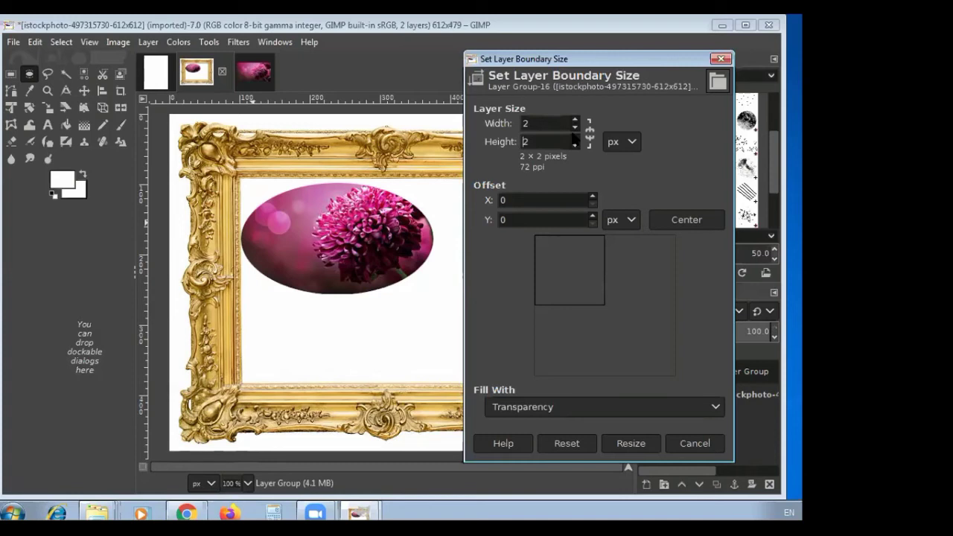
{"action": "left_click", "coordinate": [576, 120]}
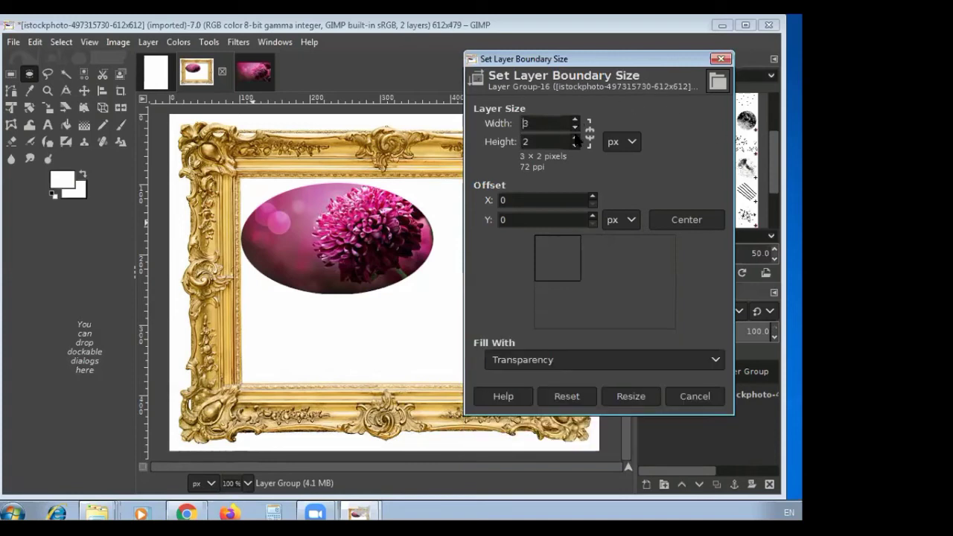
{"action": "left_click", "coordinate": [576, 138]}
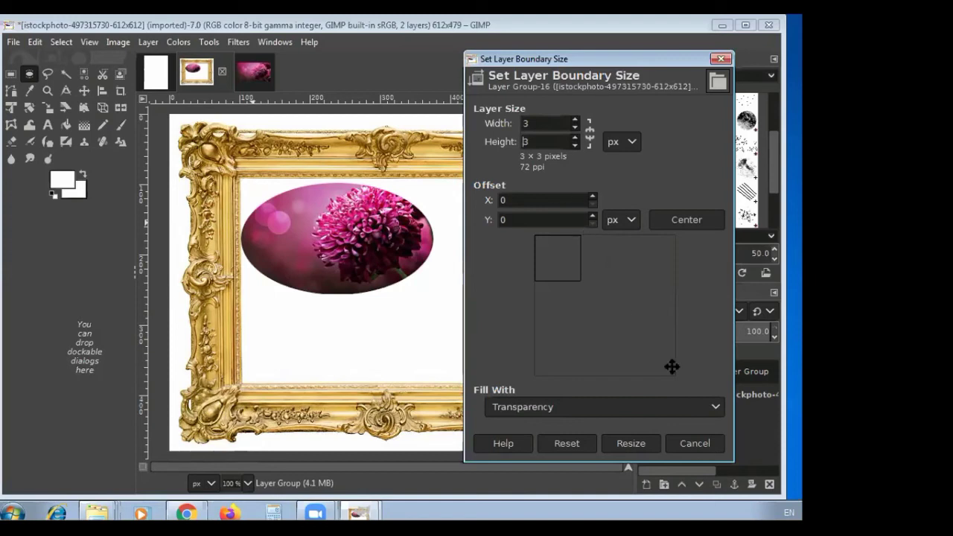
{"action": "left_click", "coordinate": [620, 445]}
{"action": "left_click", "coordinate": [662, 425]}
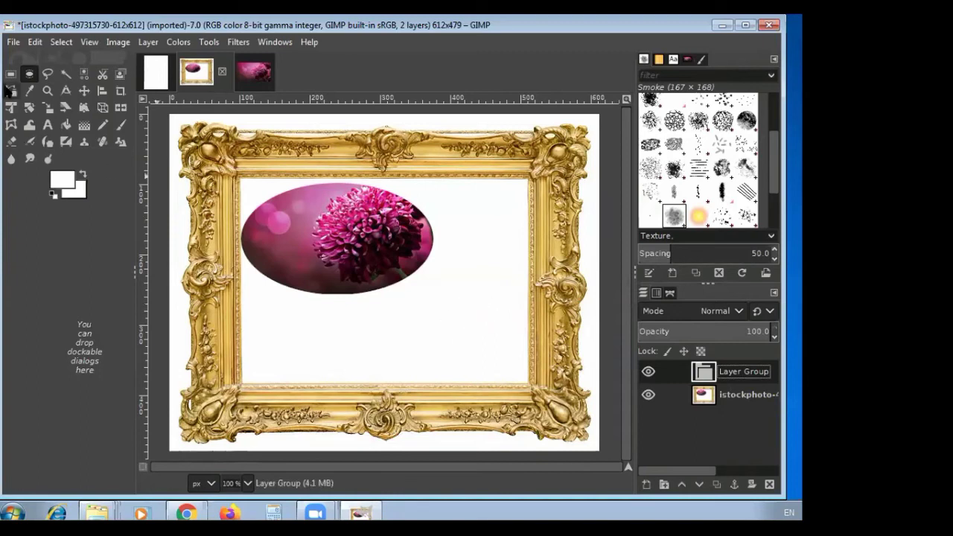
Open l4BD2e.jpg from the flowers folder as a new layer inside the layer group.
{"action": "left_click", "coordinate": [15, 43]}
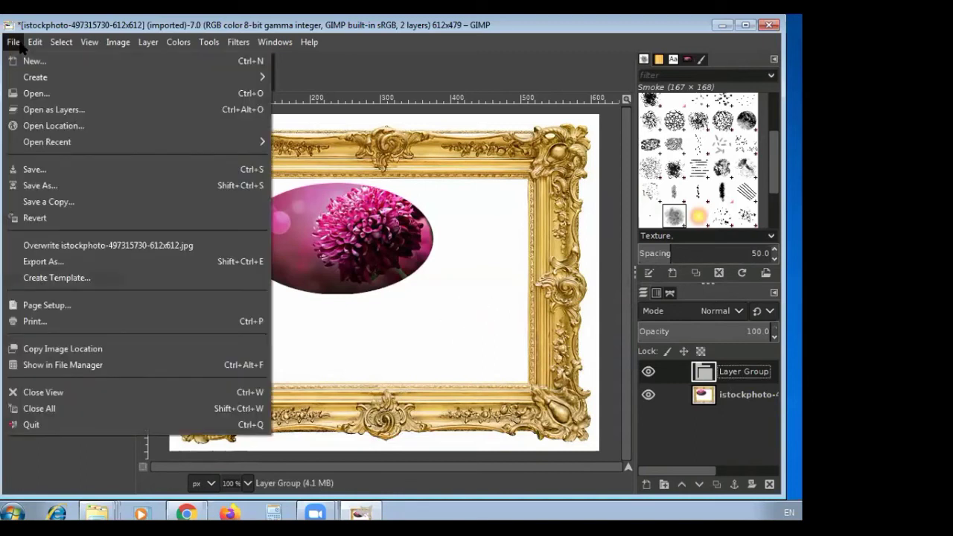
{"action": "left_click", "coordinate": [49, 110]}
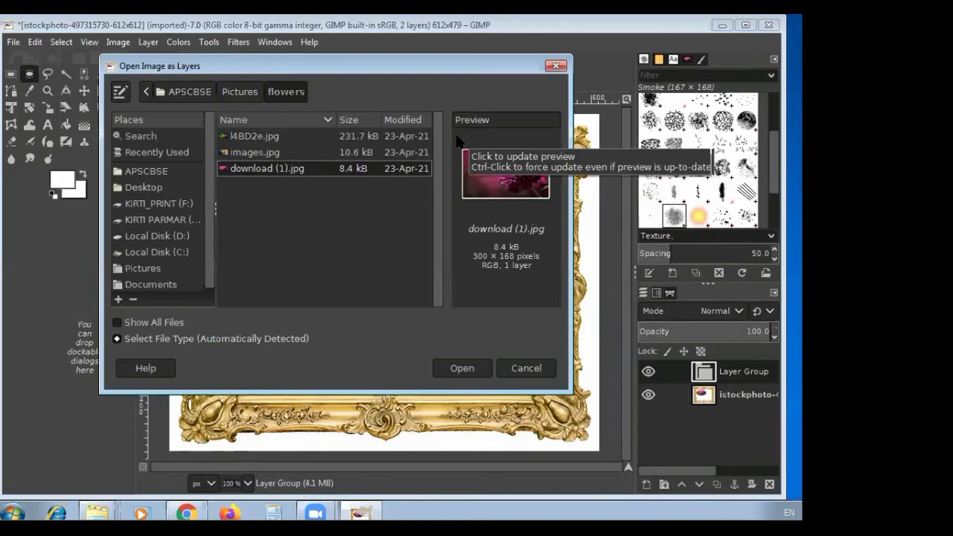
{"action": "left_click", "coordinate": [265, 152]}
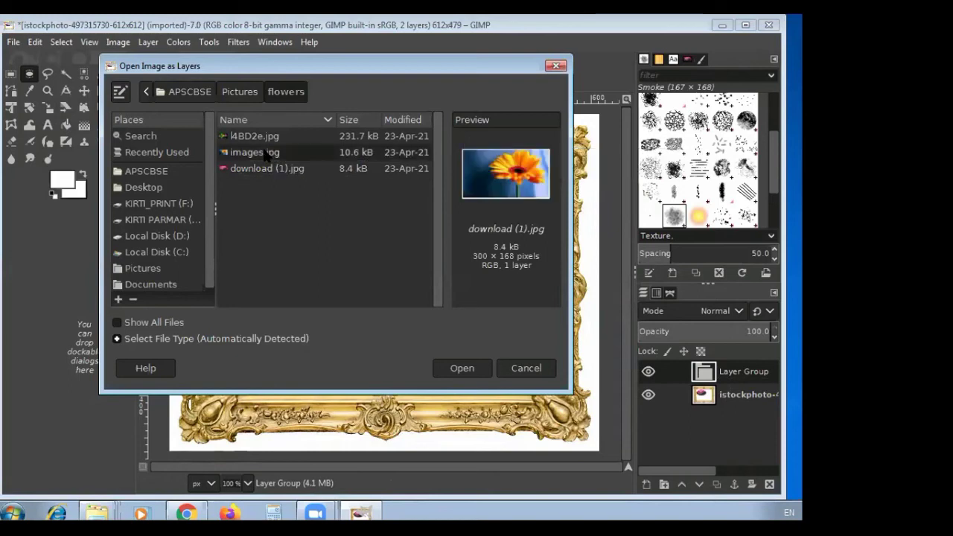
{"action": "left_click", "coordinate": [272, 138]}
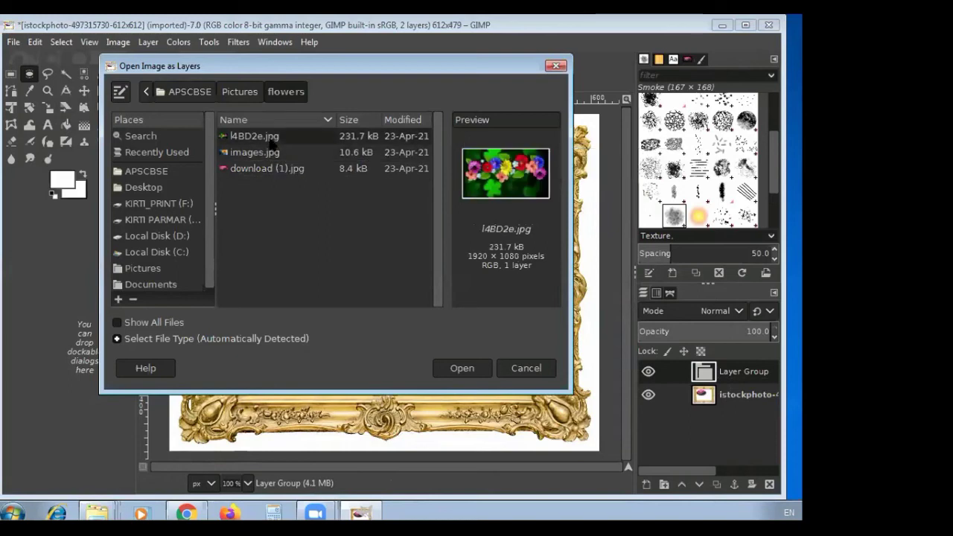
{"action": "left_click", "coordinate": [458, 369]}
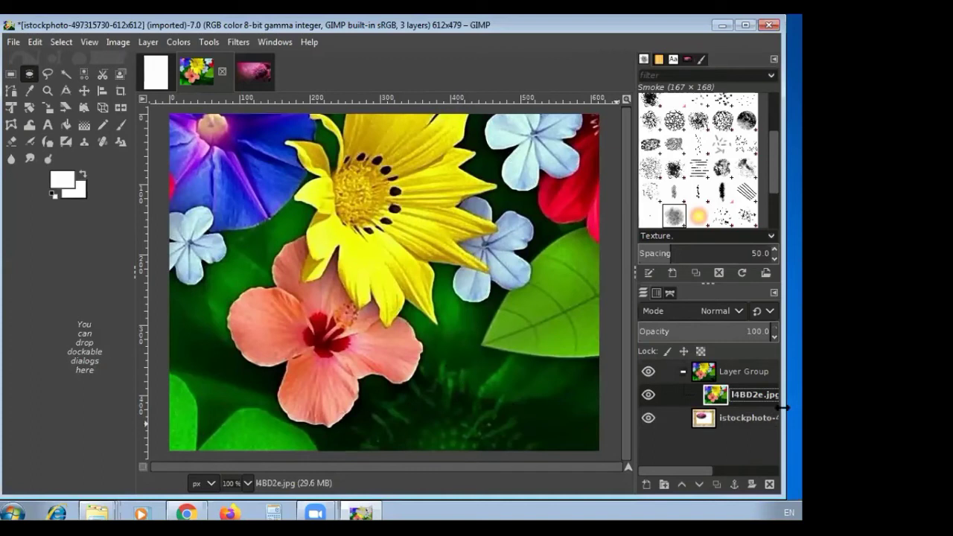
Rename the l4BD2e.jpg layer as GreenFlower.
{"action": "left_click_drag", "start_coordinate": [784, 408], "coordinate": [802, 408]}
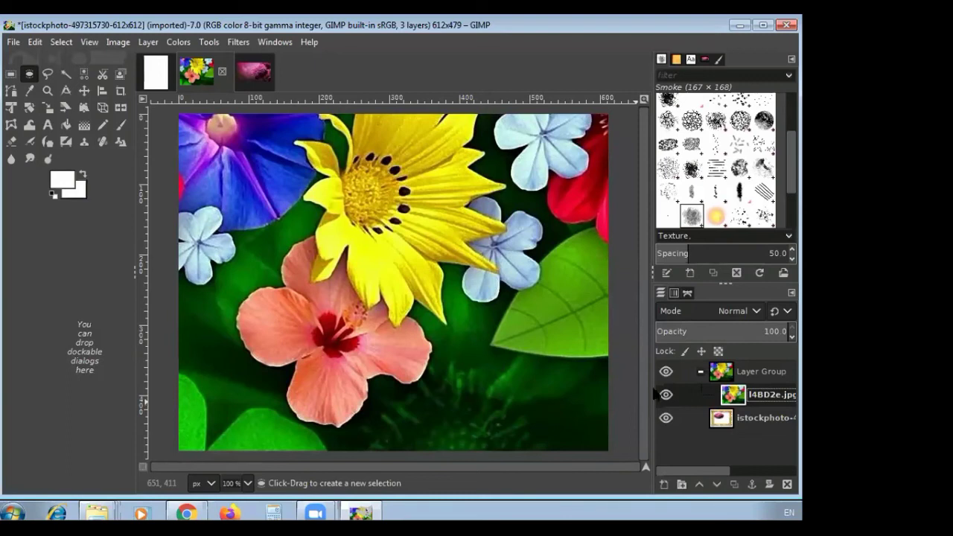
{"action": "double_click", "coordinate": [741, 398]}
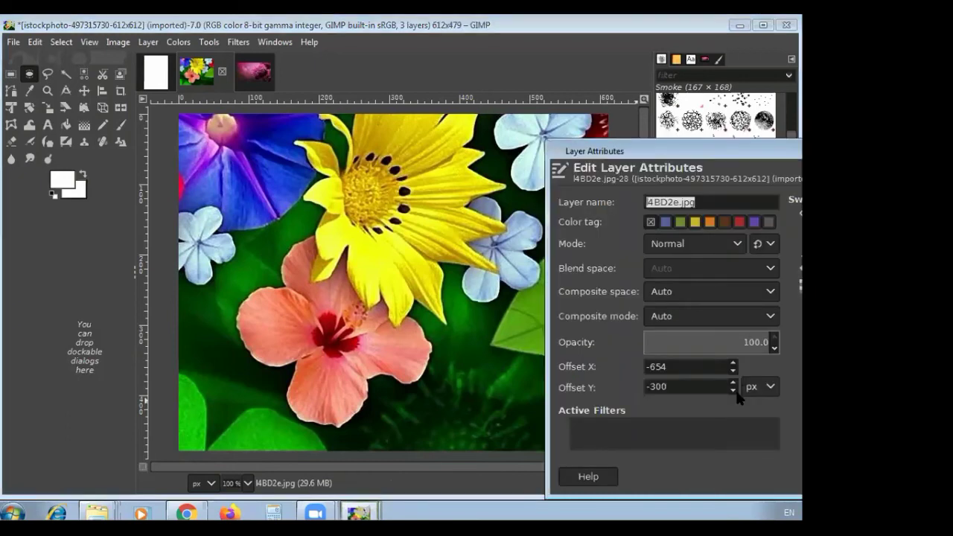
{"action": "left_click_drag", "start_coordinate": [743, 149], "coordinate": [477, 125]}
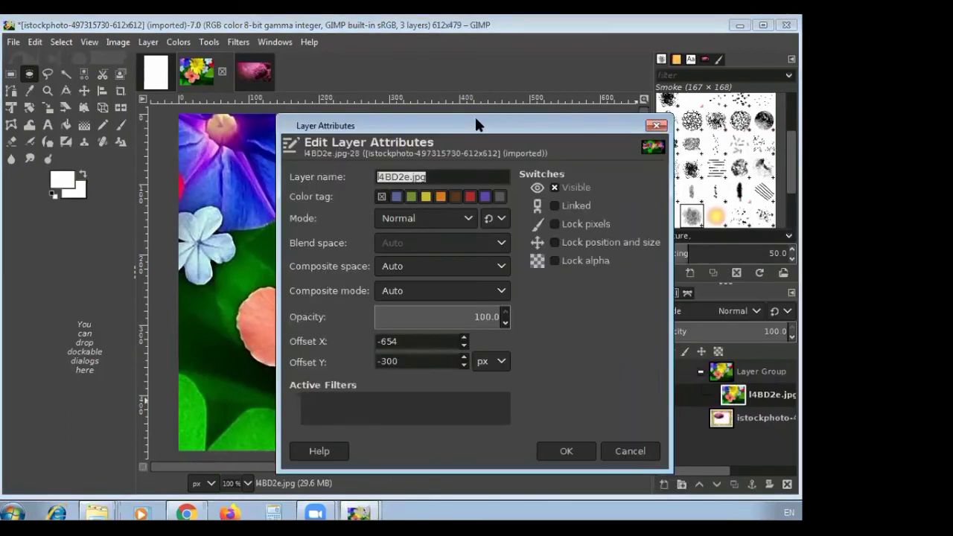
{"action": "left_click", "coordinate": [436, 178]}
{"action": "left_click_drag", "start_coordinate": [436, 178], "coordinate": [365, 174]}
{"action": "type", "text": "Green"}
{"action": "type", "text": "Flower"}
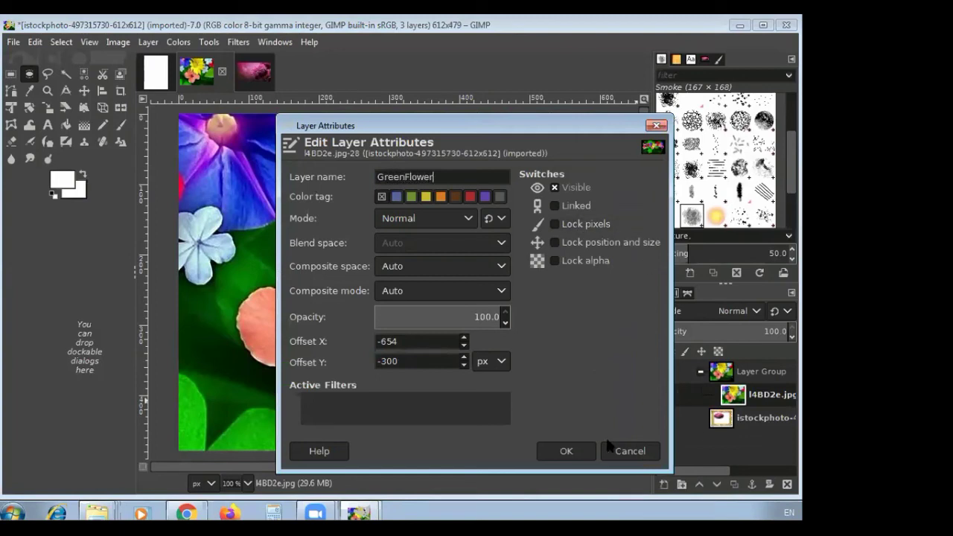
{"action": "left_click", "coordinate": [579, 452]}
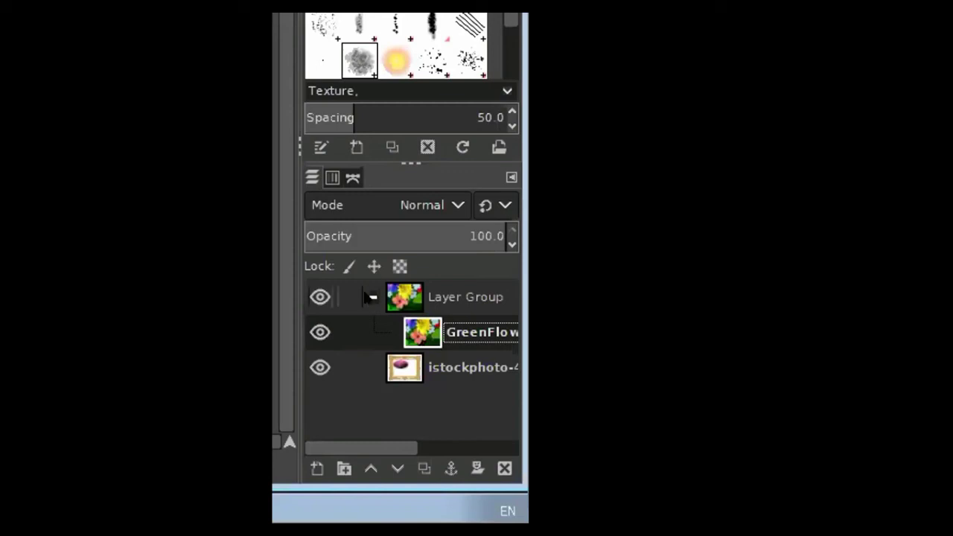
Hide the toolbox and docked dialogs around the image.
{"action": "mouse_move", "coordinate": [350, 332]}
{"action": "left_mouse_down"}
{"action": "mouse_move", "coordinate": [383, 353]}
{"action": "mouse_move", "coordinate": [357, 335]}
{"action": "left_mouse_up"}
{"action": "key", "text": "Tab"}
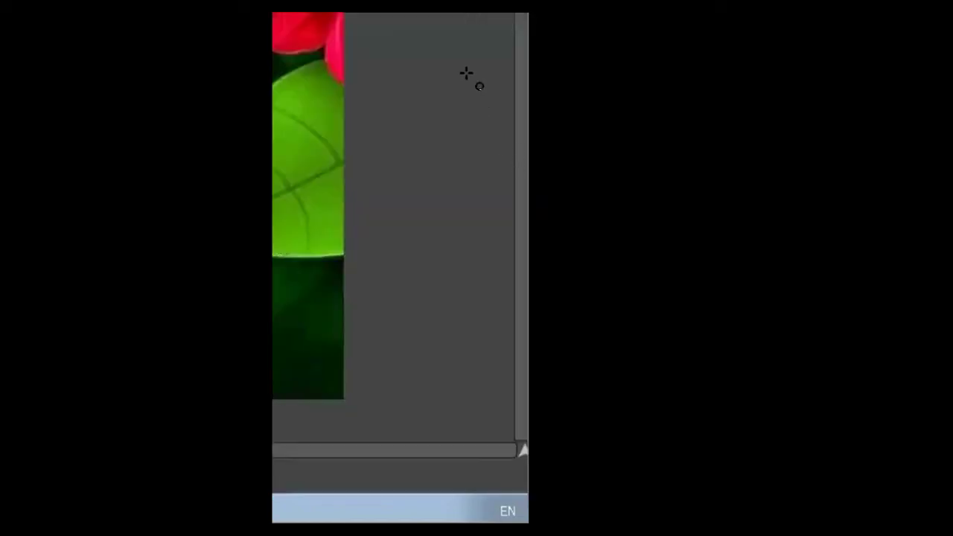
Show the hidden toolbox and docked dialogs again and open images.jpg as a new layer inside the layer group.
{"action": "key", "text": "Tab"}
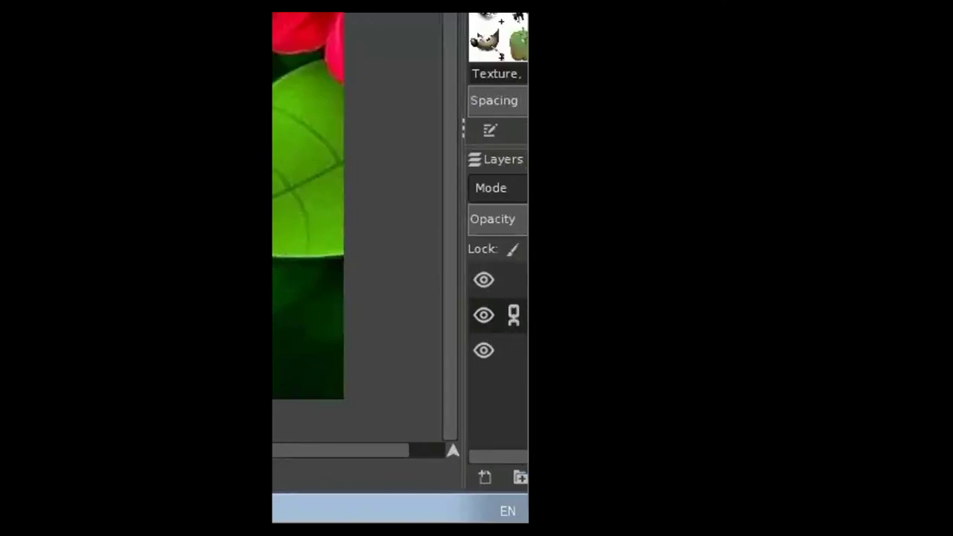
{"action": "double_click", "coordinate": [360, 13]}
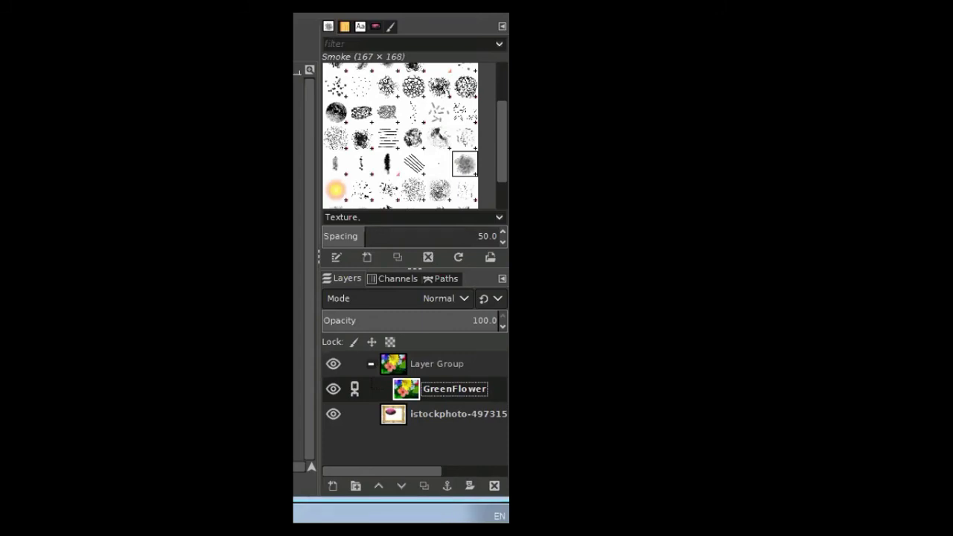
{"action": "key", "text": "Return"}
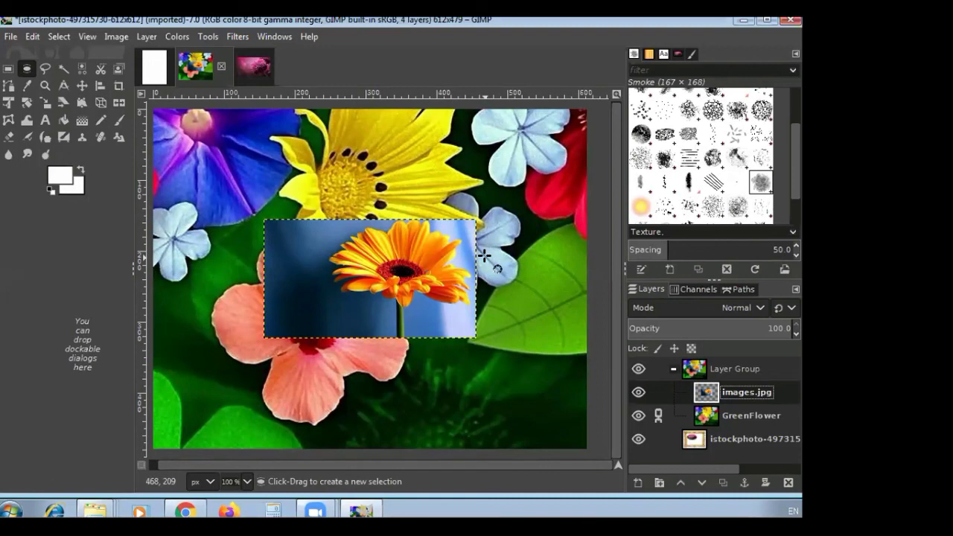
Select the GreenFlower layer and switch its visibility off and on twice to compare the image with and without it.
{"action": "left_click", "coordinate": [710, 416]}
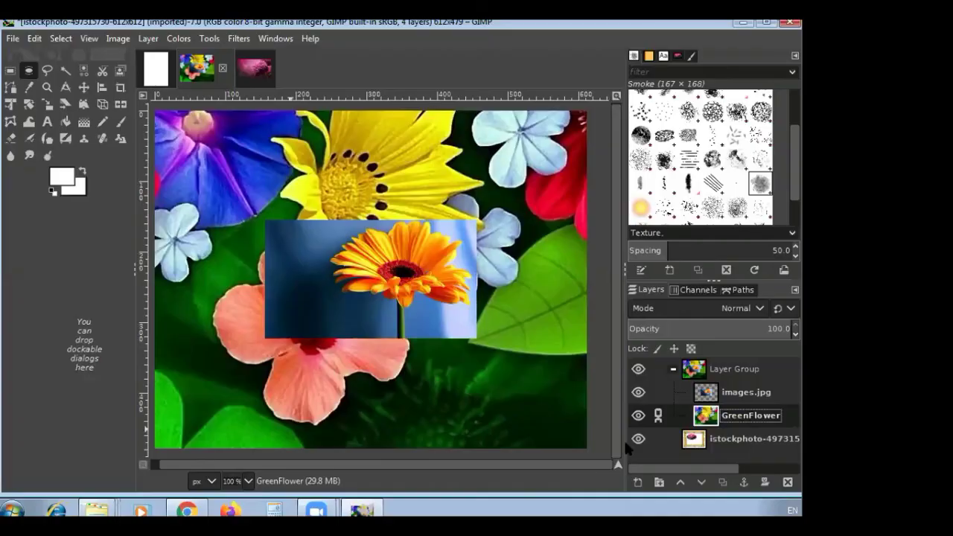
{"action": "left_click", "coordinate": [297, 378]}
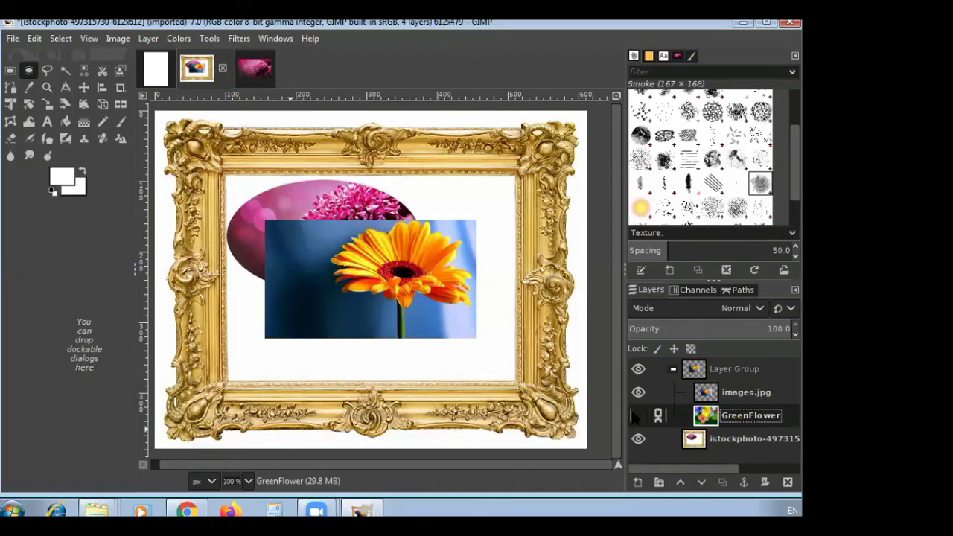
{"action": "left_click", "coordinate": [637, 416]}
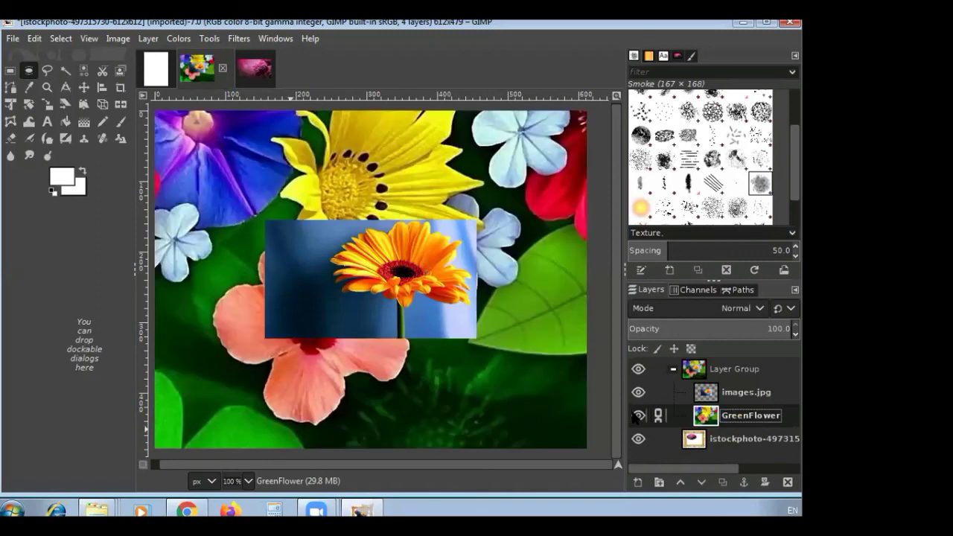
{"action": "left_click", "coordinate": [638, 416]}
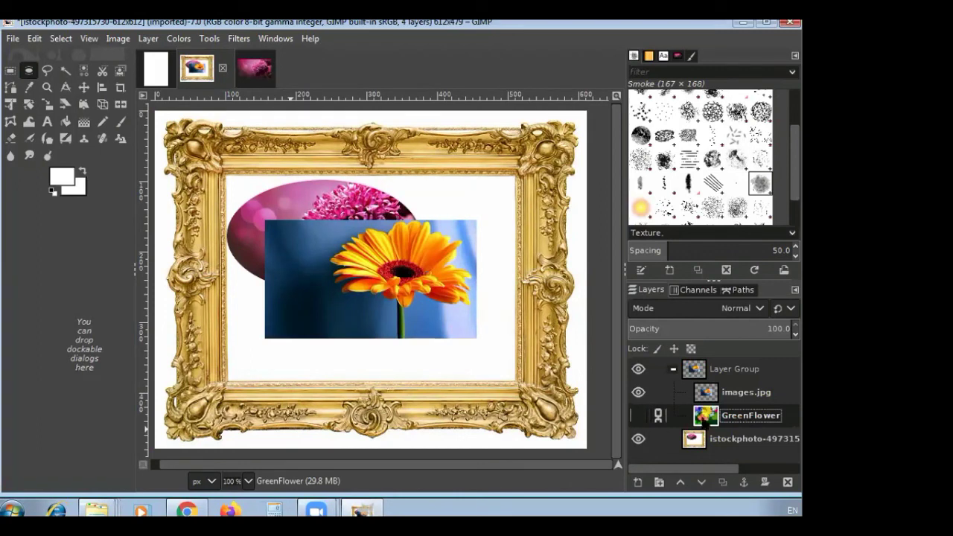
{"action": "left_click", "coordinate": [638, 415]}
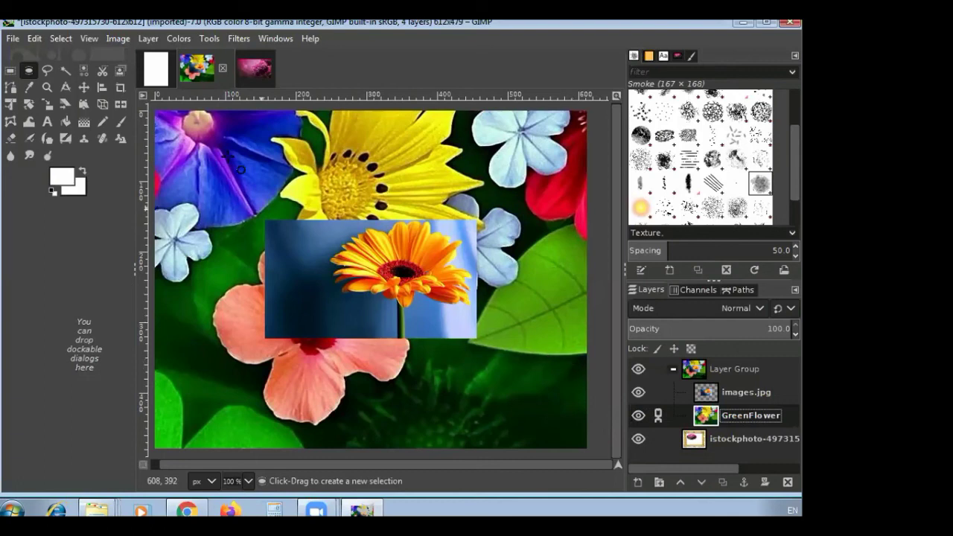
{"action": "left_click", "coordinate": [35, 39]}
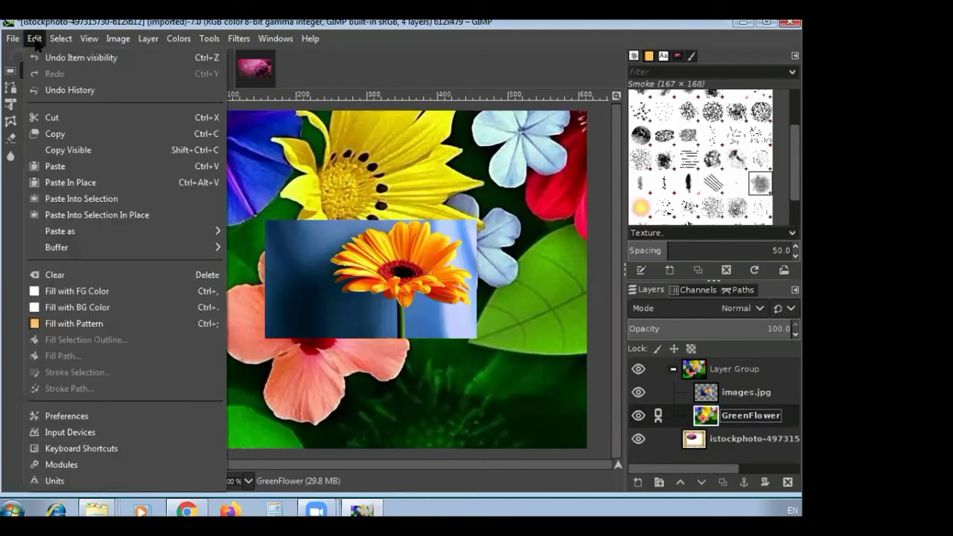
{"action": "mouse_move", "coordinate": [74, 38]}
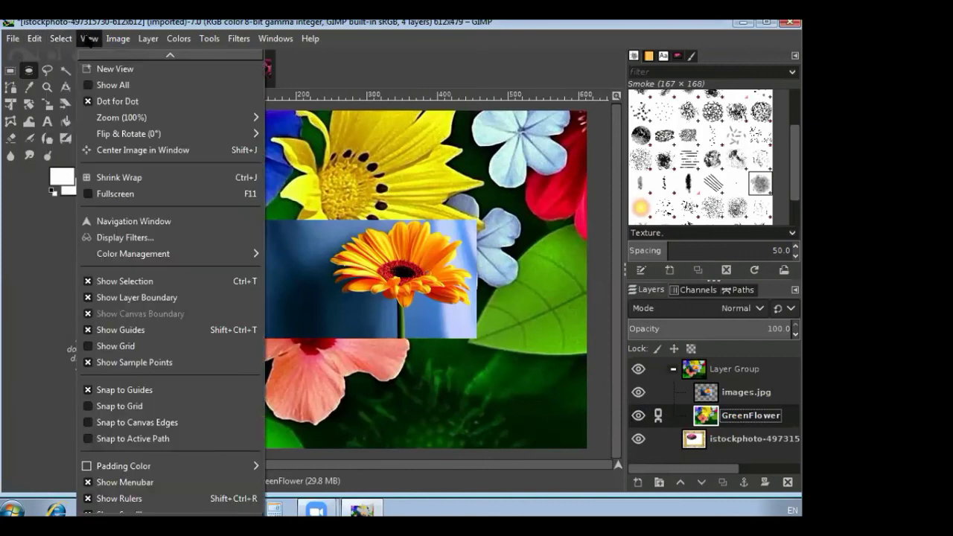
{"action": "mouse_move", "coordinate": [13, 39]}
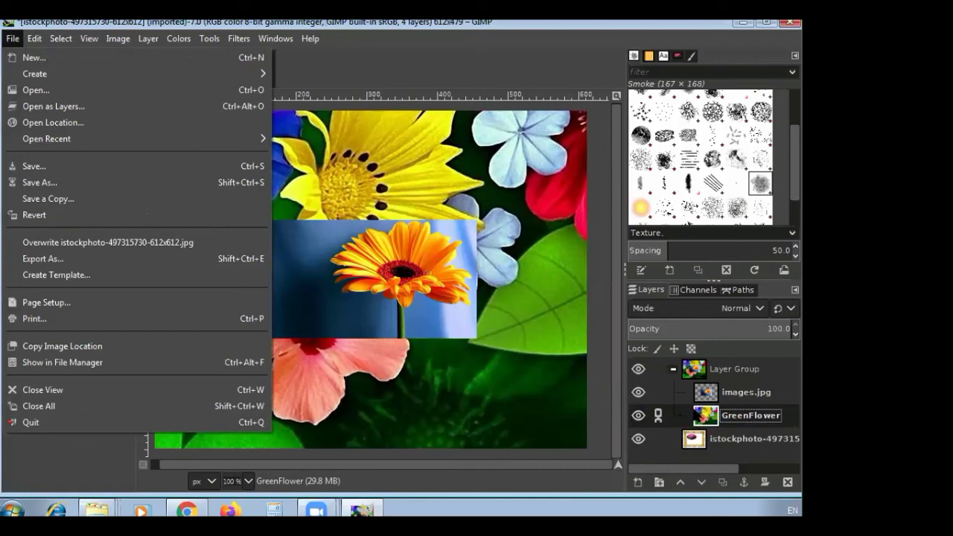
{"action": "left_click", "coordinate": [389, 43]}
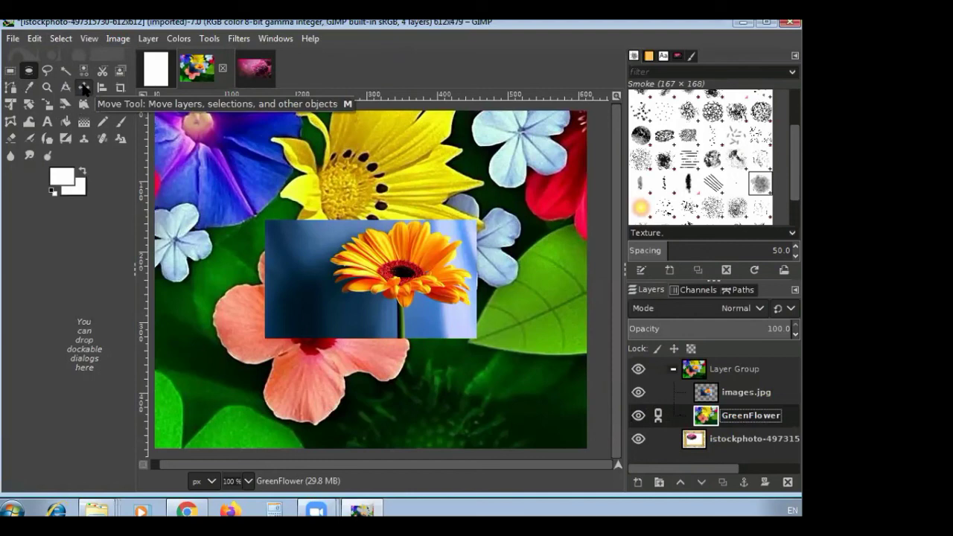
Shift the GreenFlower layer with the Move tool towards the lower-right part of the canvas, uncovering the framed picture beneath.
{"action": "left_click", "coordinate": [208, 40]}
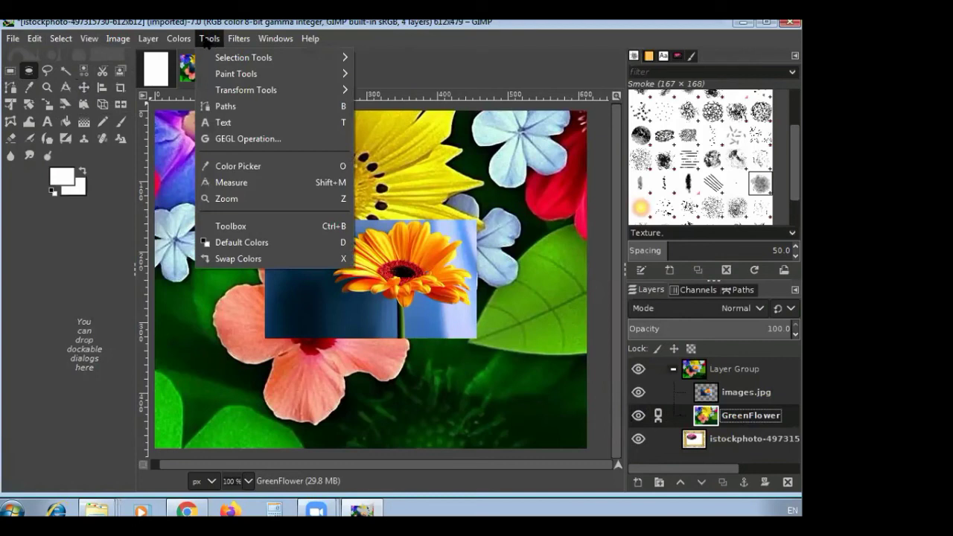
{"action": "mouse_move", "coordinate": [231, 63]}
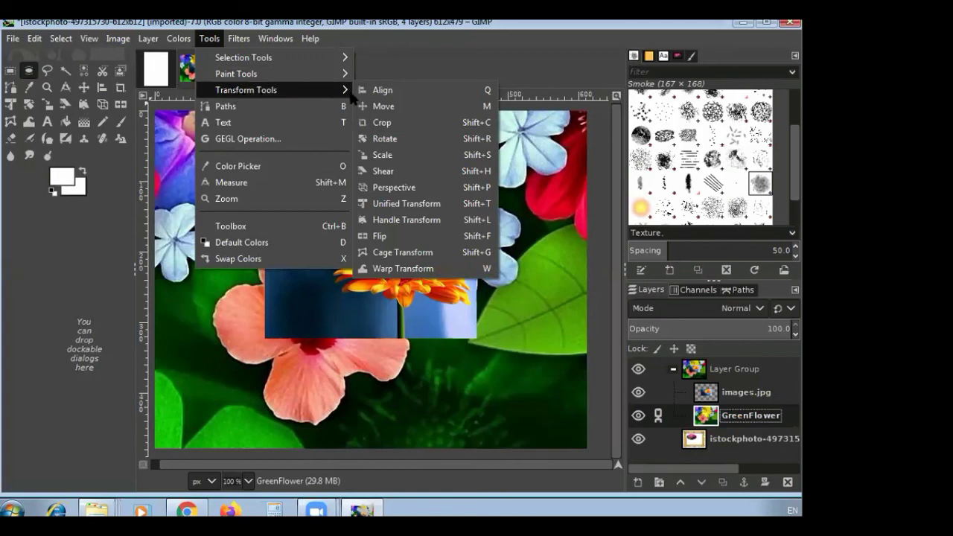
{"action": "left_click", "coordinate": [406, 113]}
{"action": "left_click_drag", "start_coordinate": [328, 160], "coordinate": [477, 485]}
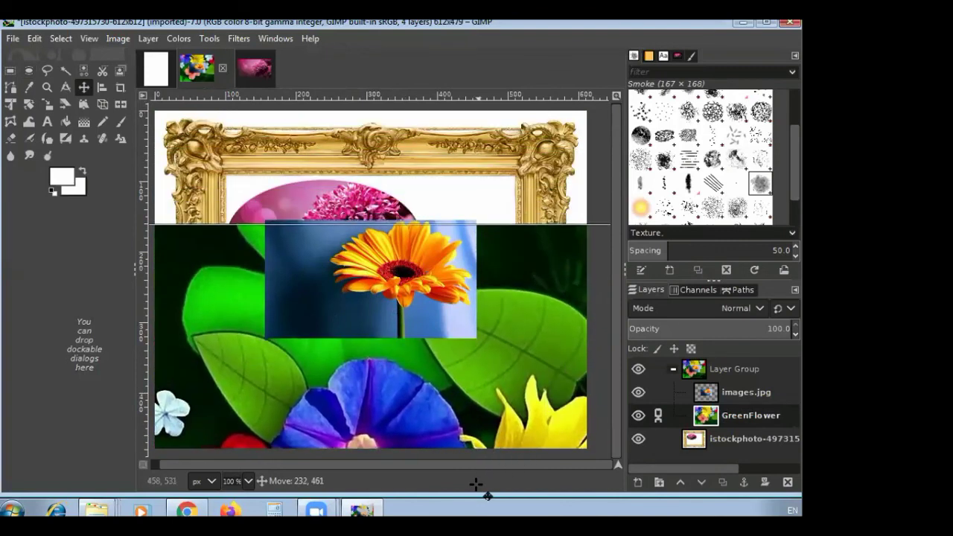
{"action": "left_click_drag", "start_coordinate": [476, 484], "coordinate": [840, 429]}
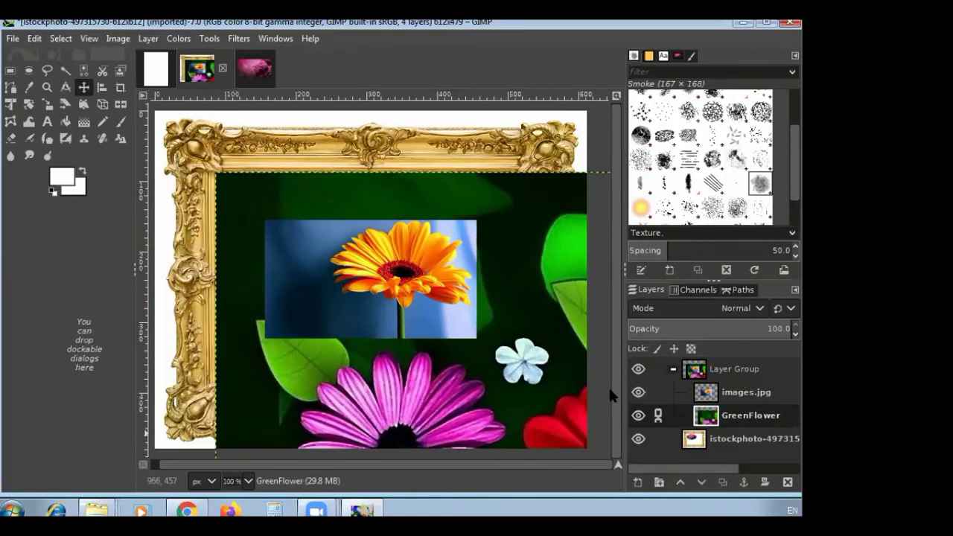
{"action": "left_click_drag", "start_coordinate": [521, 312], "coordinate": [649, 362]}
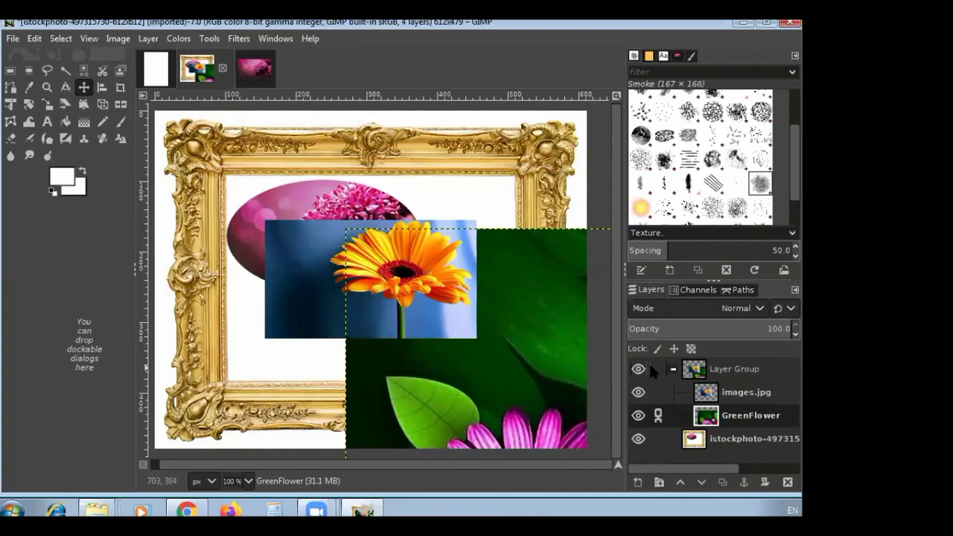